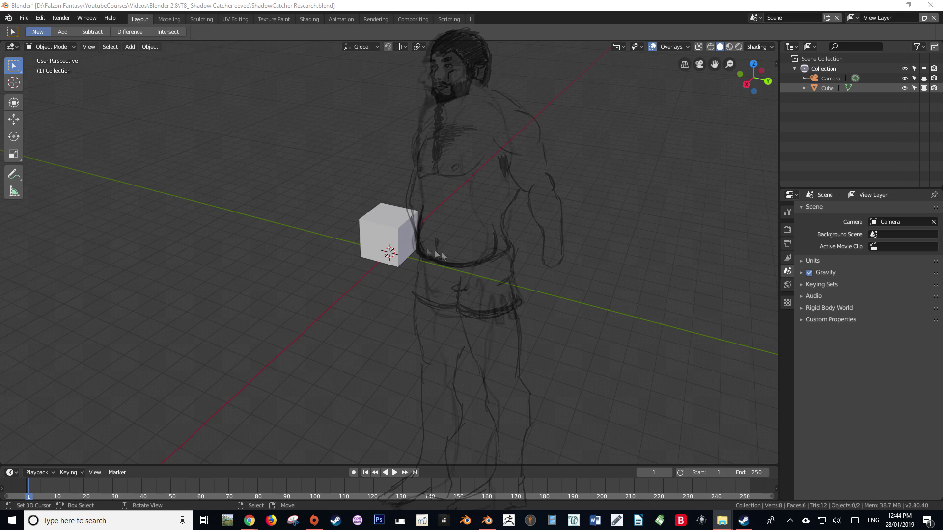
Delete the default cube from the scene.
{"action": "middle_click_drag", "start_coordinate": [410, 255], "coordinate": [409, 256]}
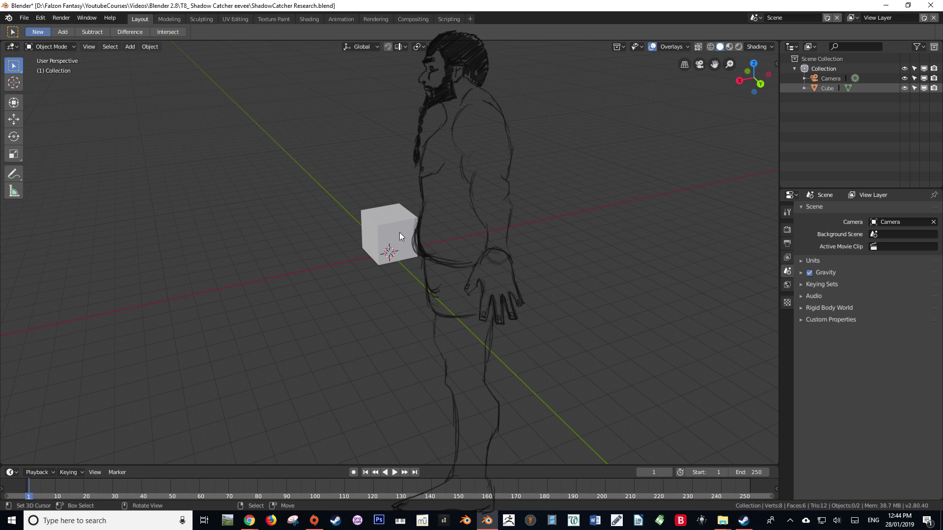
{"action": "left_click", "coordinate": [399, 232]}
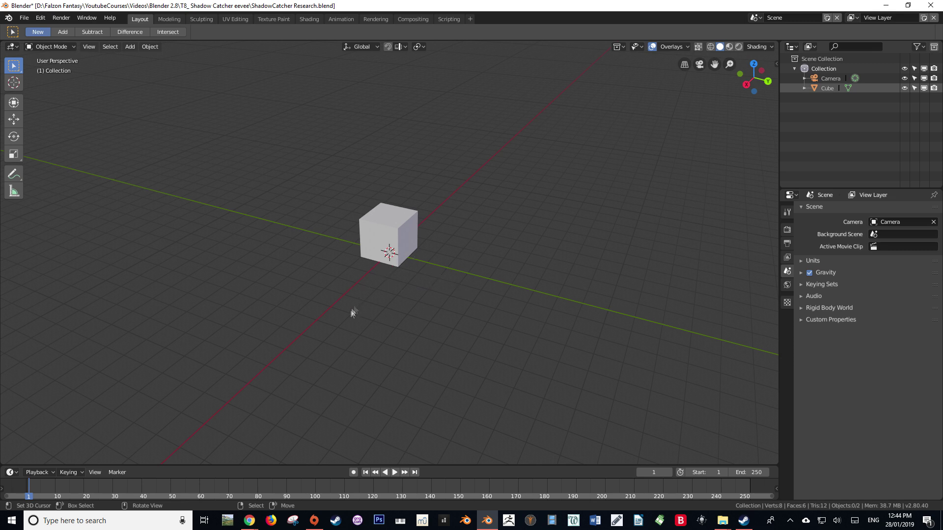
{"action": "middle_click_drag", "start_coordinate": [418, 197], "coordinate": [370, 227]}
{"action": "left_click", "coordinate": [370, 227]}
{"action": "key", "text": "x"}
{"action": "left_click", "coordinate": [370, 227]}
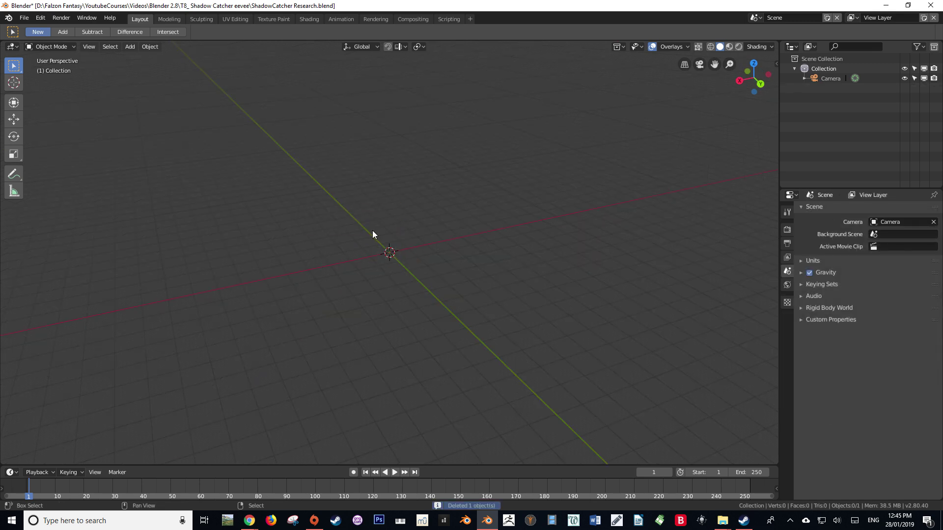
Add the front-view character drawing Front.png to the scene as an image object.
{"action": "key", "text": "shift+a"}
{"action": "mouse_move", "coordinate": [372, 230]}
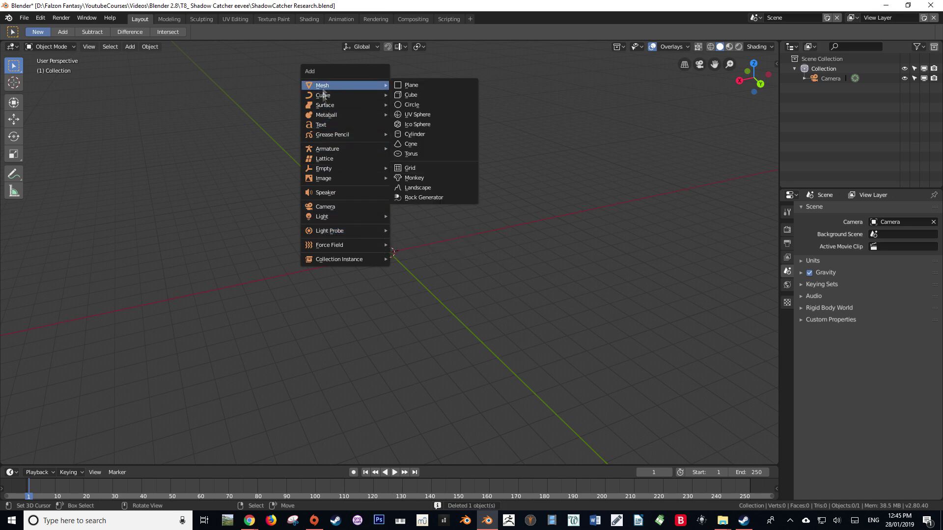
{"action": "mouse_move", "coordinate": [324, 117]}
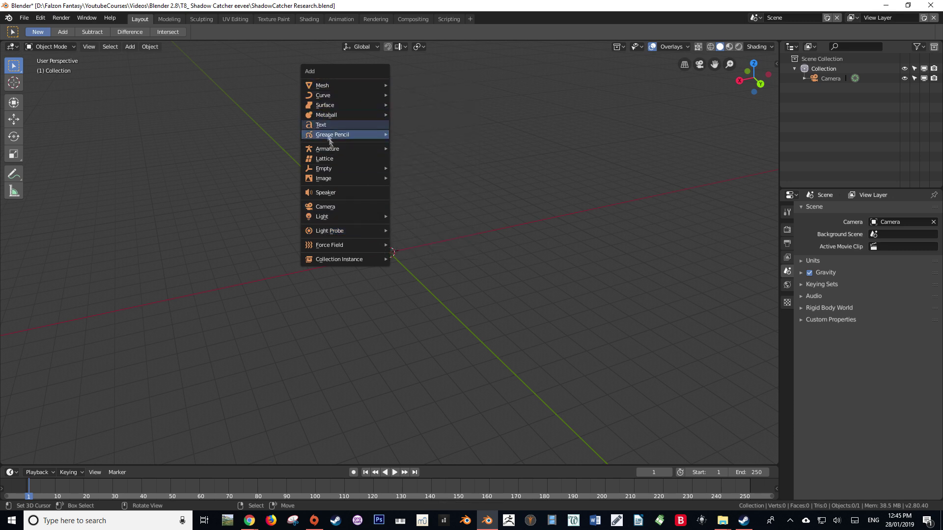
{"action": "mouse_move", "coordinate": [338, 180]}
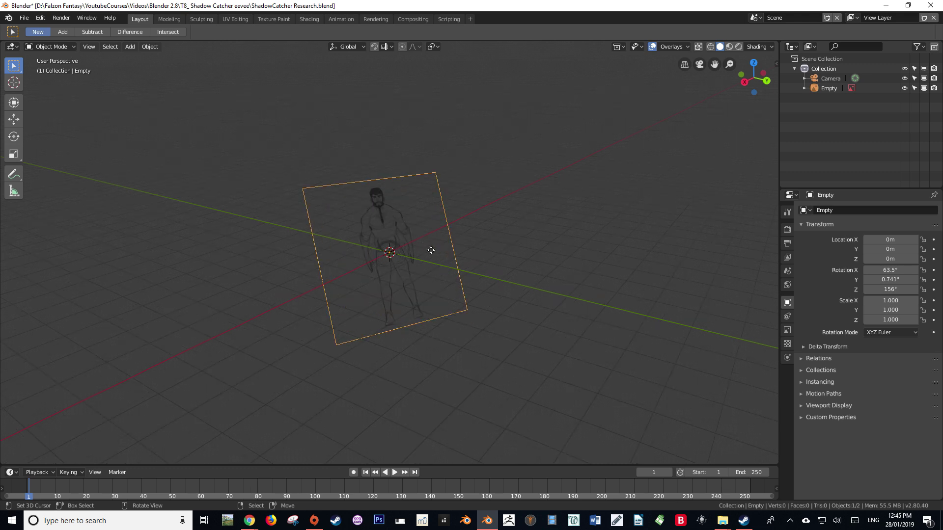
Examine the added front drawing's orientation from several angles and in the front orthographic view.
{"action": "middle_click_drag", "start_coordinate": [450, 256], "coordinate": [521, 228]}
{"action": "scroll", "coordinate": [403, 267], "scroll_direction": "down", "scroll_amount": 5}
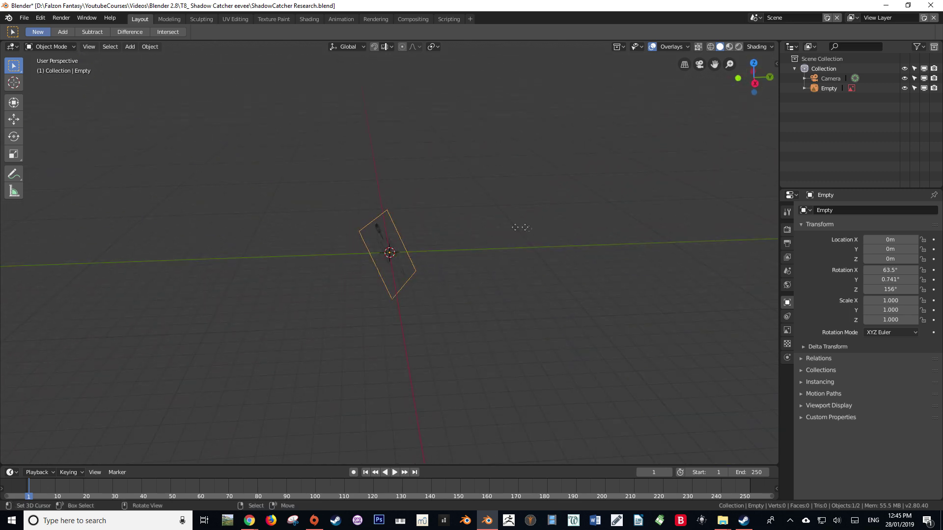
{"action": "middle_click_drag", "start_coordinate": [651, 200], "coordinate": [299, 244]}
{"action": "scroll", "coordinate": [387, 226], "scroll_direction": "up", "scroll_amount": 5}
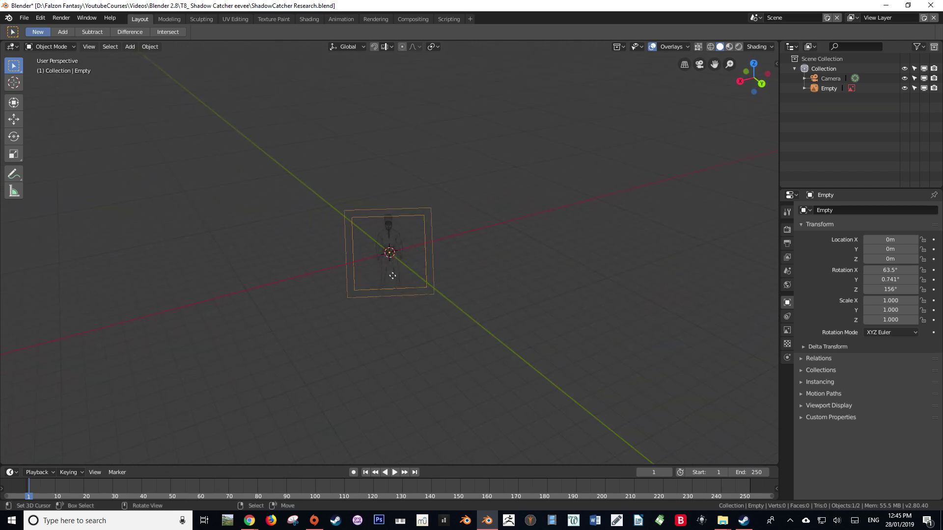
{"action": "middle_click_drag", "start_coordinate": [387, 222], "coordinate": [376, 245]}
{"action": "key", "text": "KP_1"}
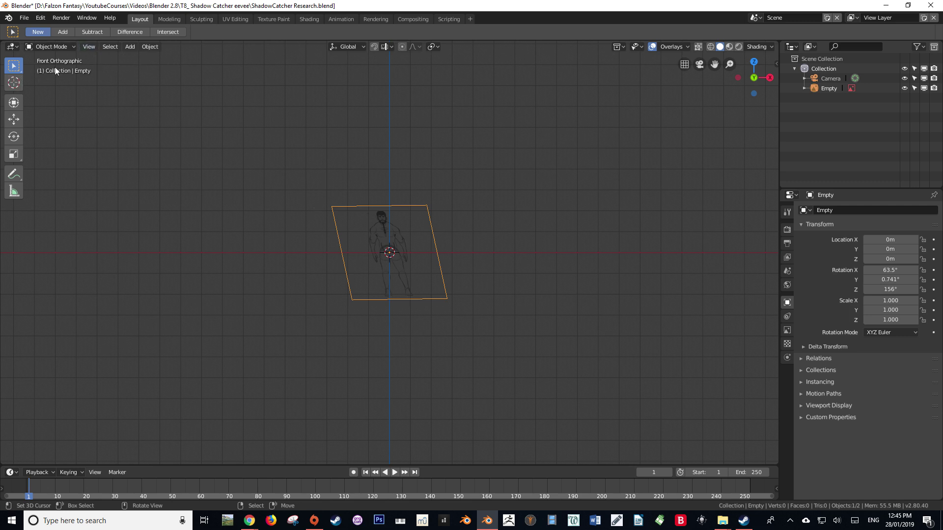
{"action": "scroll", "coordinate": [369, 310], "scroll_direction": "up", "scroll_amount": 2}
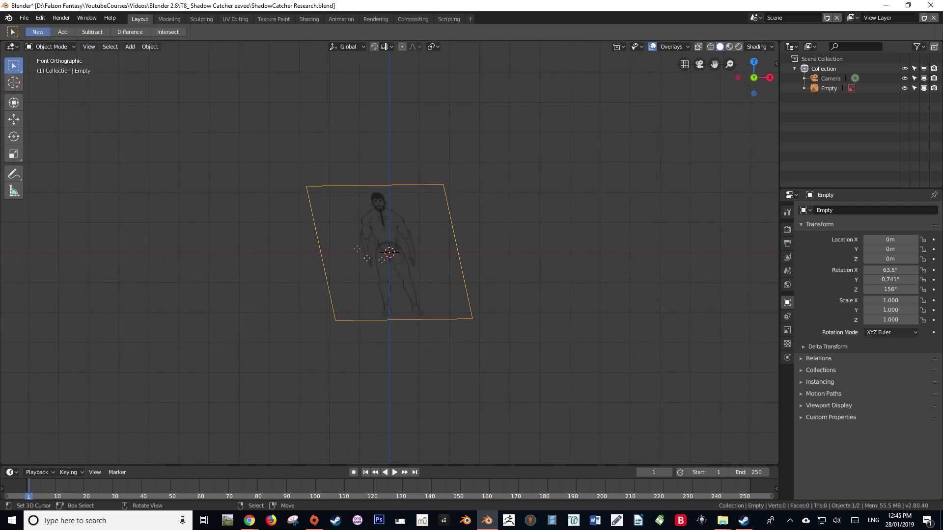
{"action": "middle_click_drag", "start_coordinate": [472, 225], "coordinate": [339, 248]}
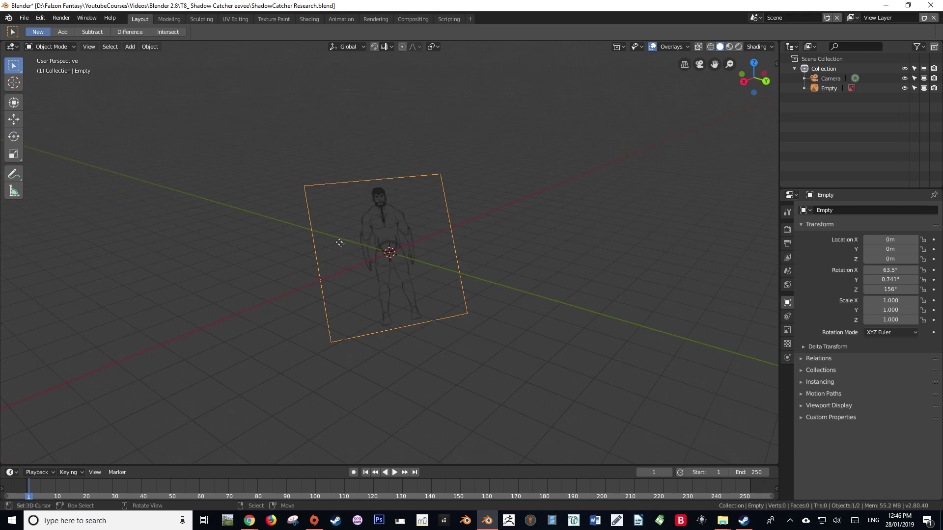
{"action": "key", "text": "KP_1"}
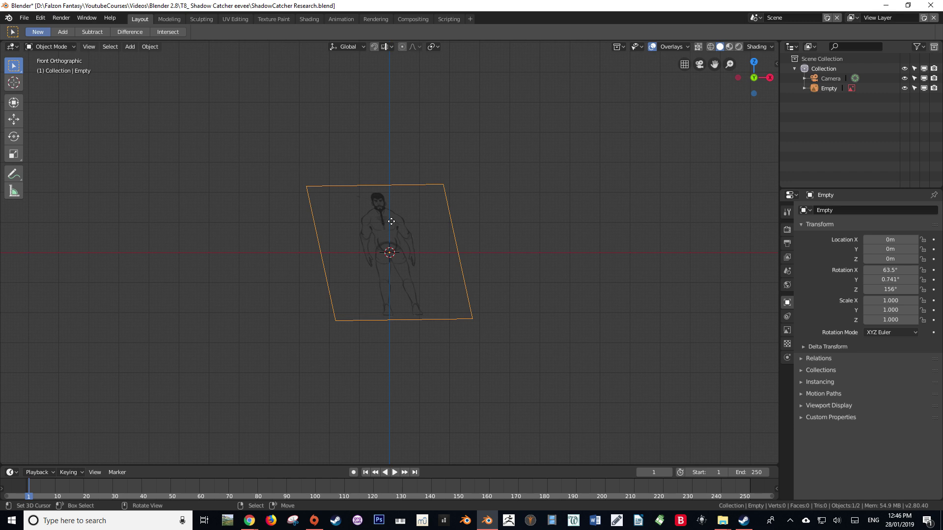
Reset the front drawing's X, Y and Z rotation to 0°.
{"action": "key", "text": "n"}
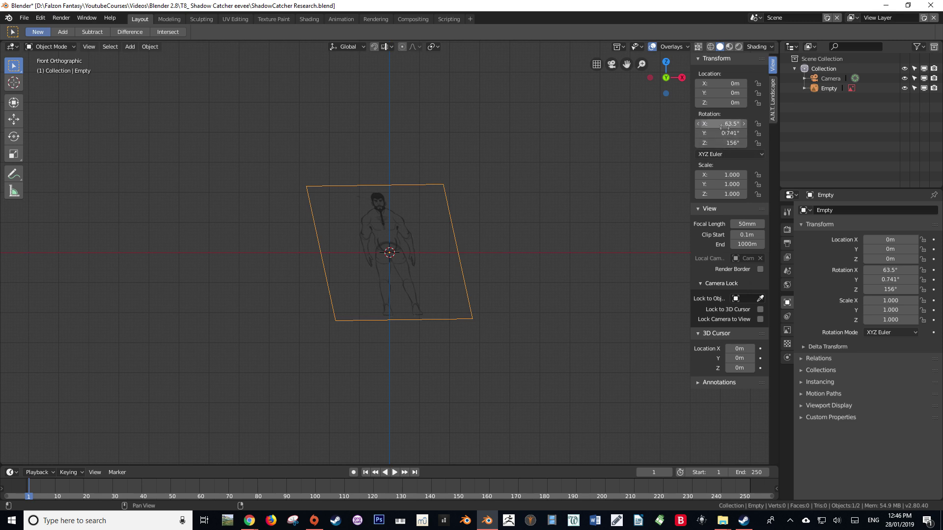
{"action": "left_click_drag", "start_coordinate": [722, 124], "coordinate": [722, 134]}
{"action": "type", "text": "0"}
{"action": "key", "text": "Return"}
{"action": "left_click", "coordinate": [722, 143]}
{"action": "type", "text": "0"}
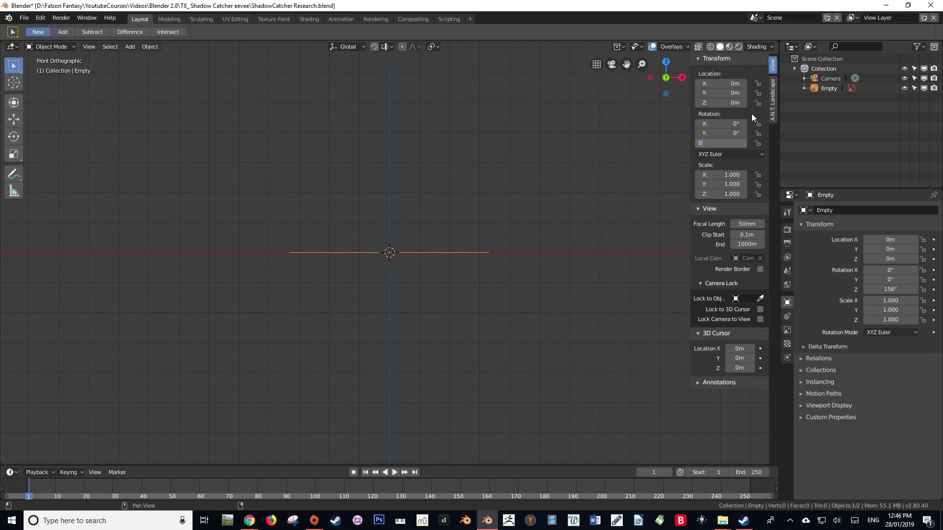
{"action": "key", "text": "Return"}
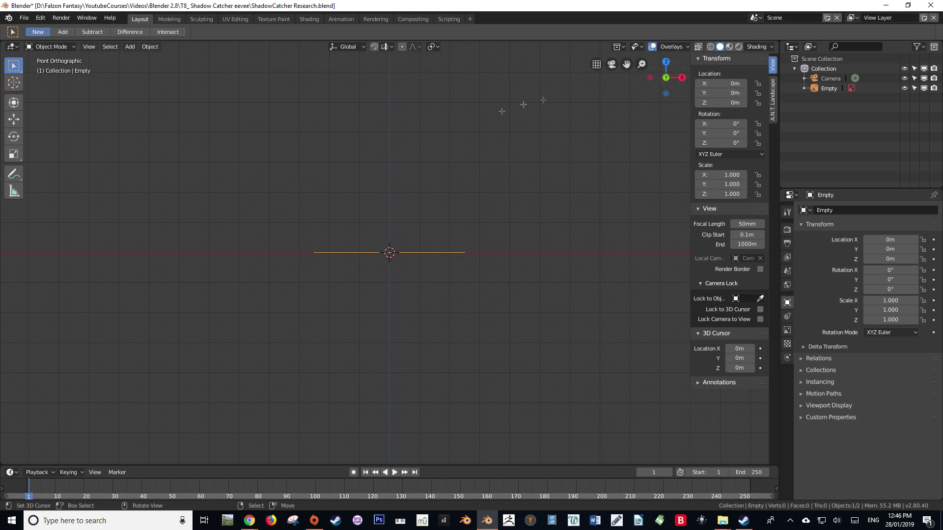
Rotate the front drawing 90° about the global X axis so it stands upright.
{"action": "type", "text": "rx"}
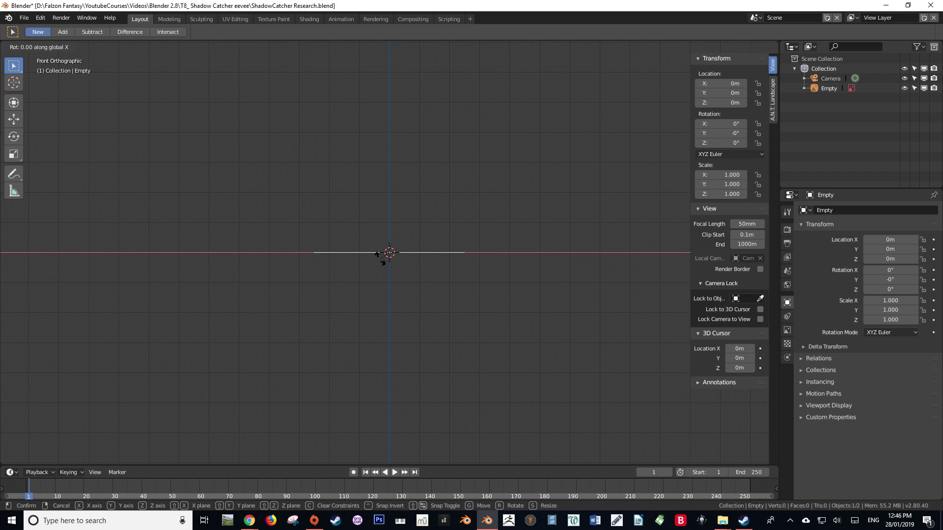
{"action": "type", "text": "90"}
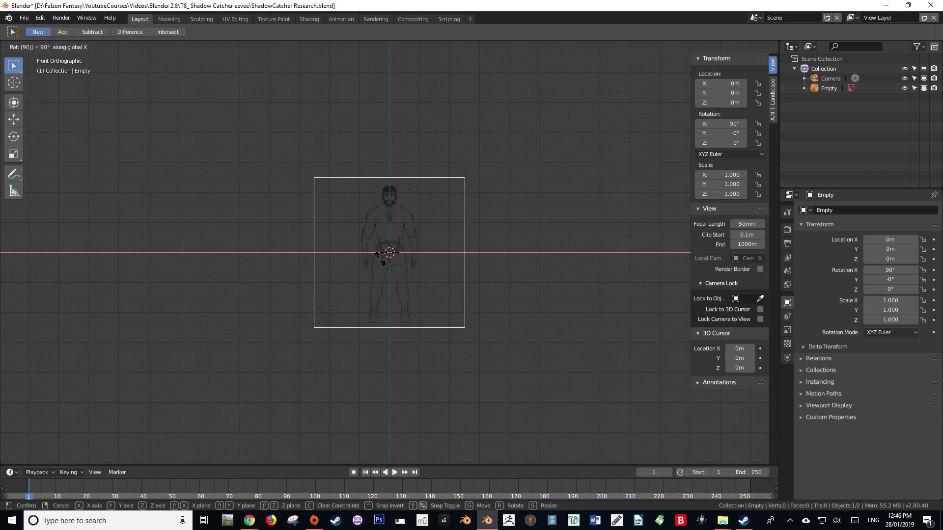
{"action": "key", "text": "Return"}
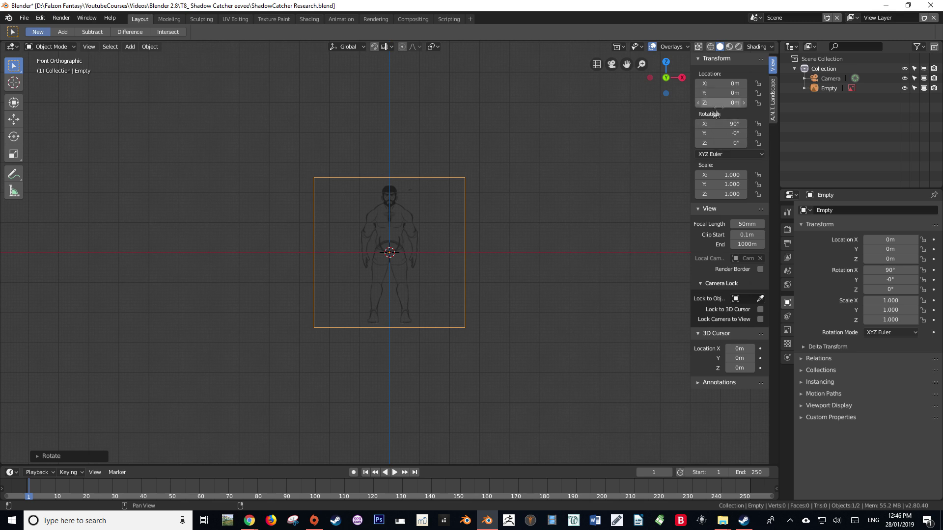
Add the side-view character drawing as a reference image aligned to the right orthographic view.
{"action": "middle_click_drag", "start_coordinate": [509, 255], "coordinate": [351, 278]}
{"action": "key", "text": "KP_3"}
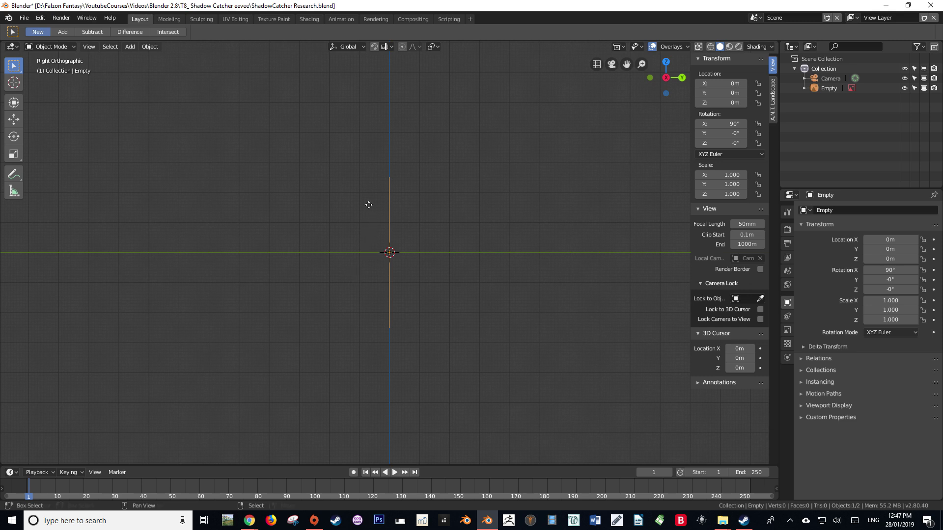
{"action": "key", "text": "shift+a"}
{"action": "mouse_move", "coordinate": [368, 205]}
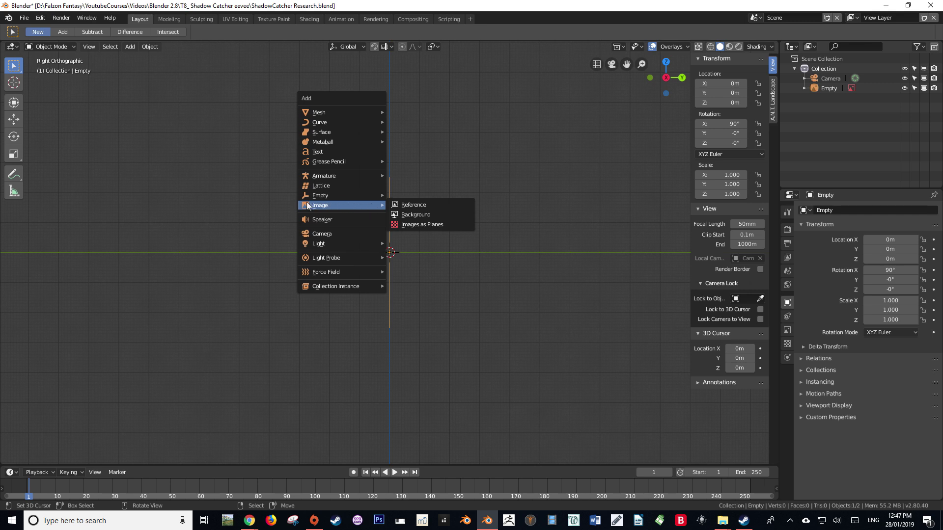
{"action": "left_click", "coordinate": [440, 204]}
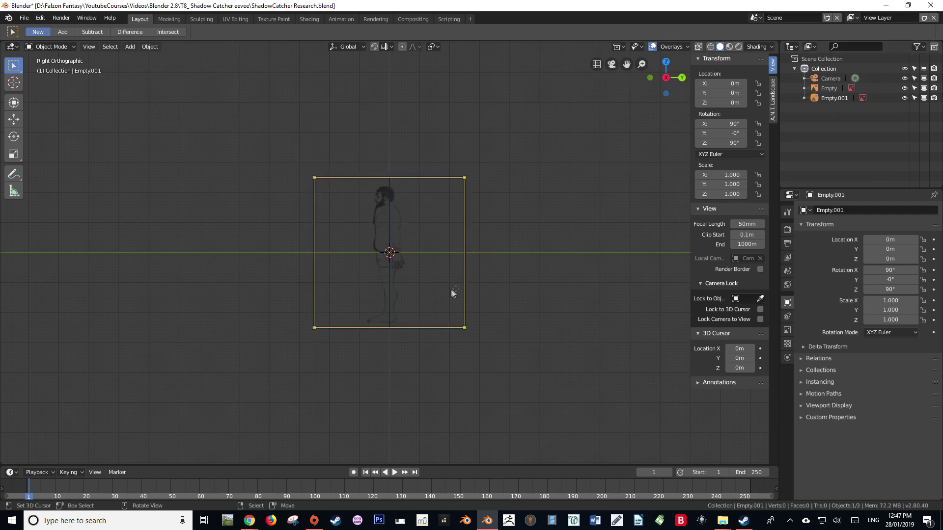
Add the three-quarter character drawing Perc.png as a third reference image from an angled perspective view.
{"action": "middle_click_drag", "start_coordinate": [452, 293], "coordinate": [288, 303]}
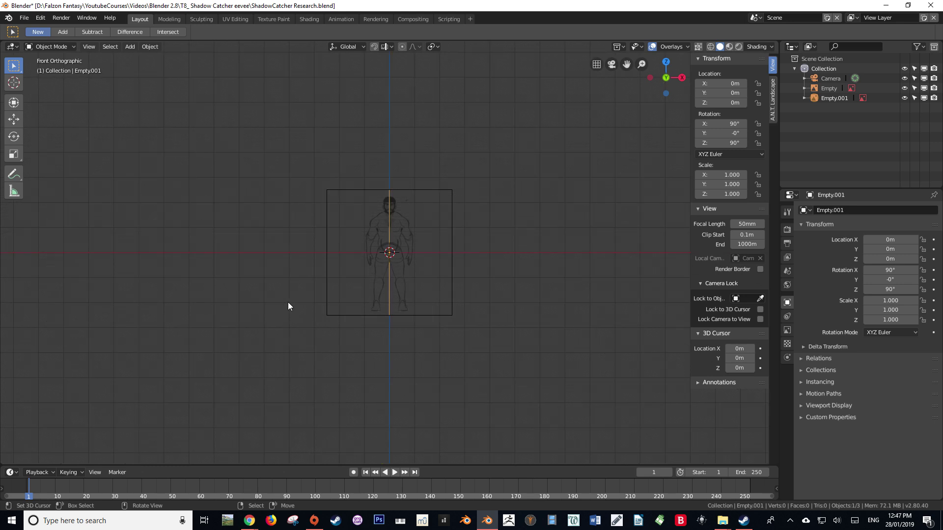
{"action": "scroll", "coordinate": [288, 302], "scroll_direction": "up", "scroll_amount": 6}
{"action": "scroll", "coordinate": [424, 208], "scroll_direction": "up", "scroll_amount": 5, "text": "shift"}
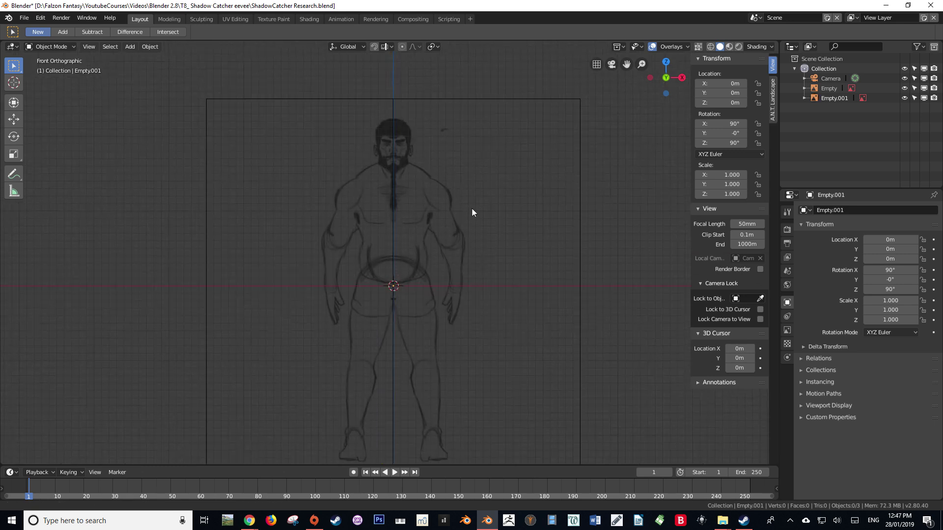
{"action": "scroll", "coordinate": [436, 214], "scroll_direction": "down", "scroll_amount": 1}
{"action": "middle_click_drag", "start_coordinate": [436, 215], "coordinate": [375, 211]}
{"action": "key", "text": "shift+d"}
{"action": "key", "text": "Escape"}
{"action": "key", "text": "r"}
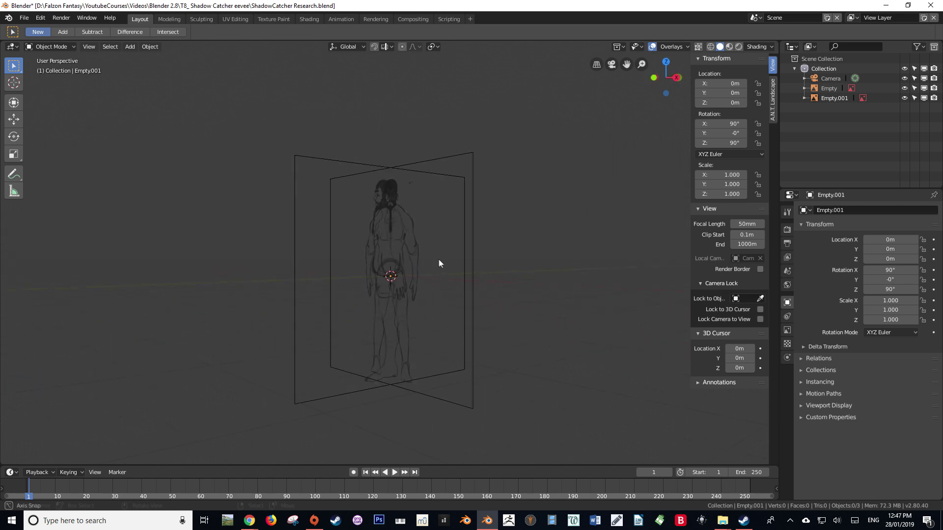
{"action": "left_click", "coordinate": [443, 261]}
{"action": "middle_click_drag", "start_coordinate": [443, 261], "coordinate": [717, 143]}
Set the three-quarter drawing's Z rotation to 45°.
{"action": "left_click", "coordinate": [717, 143]}
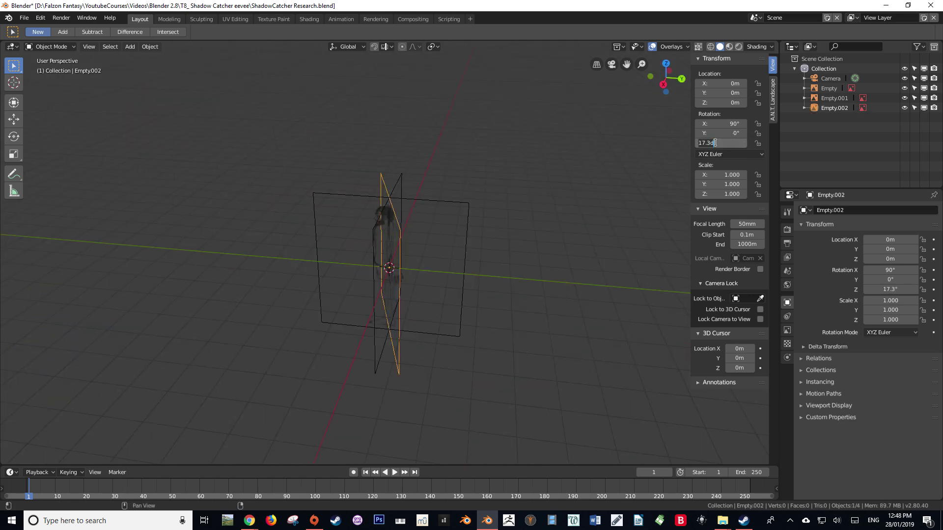
{"action": "type", "text": "45"}
{"action": "key", "text": "Return"}
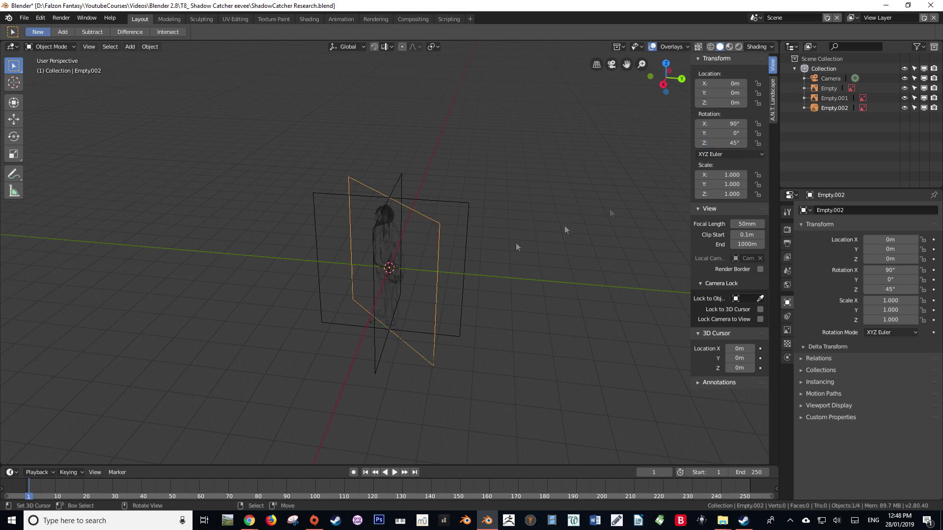
Turn off Display Orthographic for the three-quarter drawing Perc.png and compare the setting on and off in front view.
{"action": "middle_click_drag", "start_coordinate": [515, 242], "coordinate": [565, 290]}
{"action": "left_click", "coordinate": [432, 311]}
{"action": "left_click", "coordinate": [534, 136]}
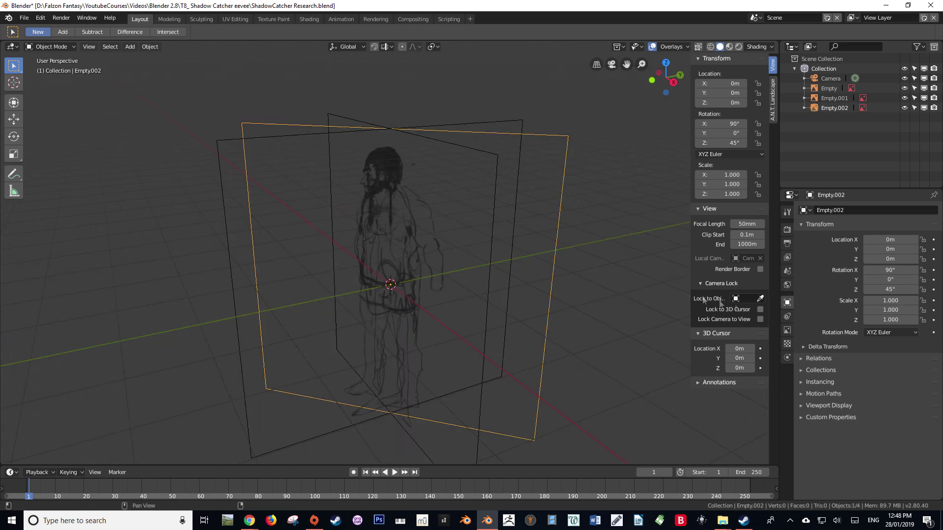
{"action": "left_click", "coordinate": [787, 331]}
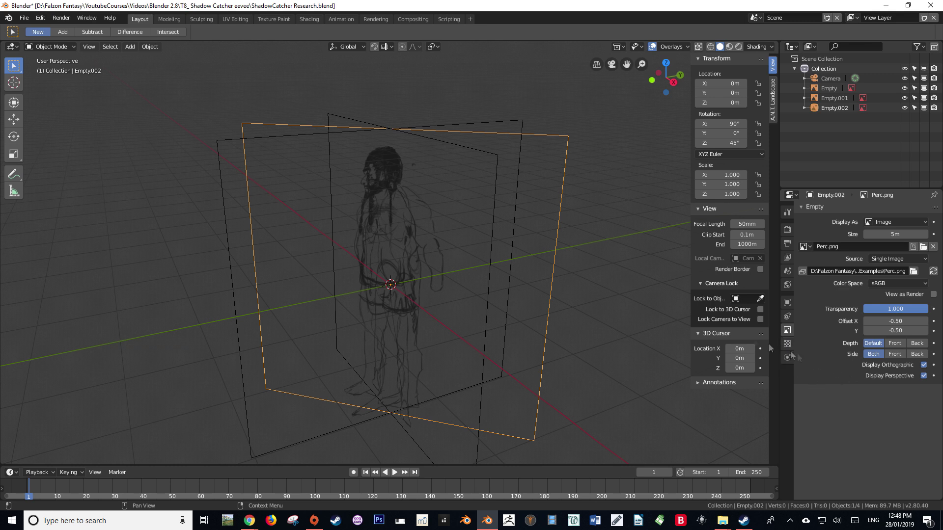
{"action": "middle_click_drag", "start_coordinate": [678, 339], "coordinate": [520, 334]}
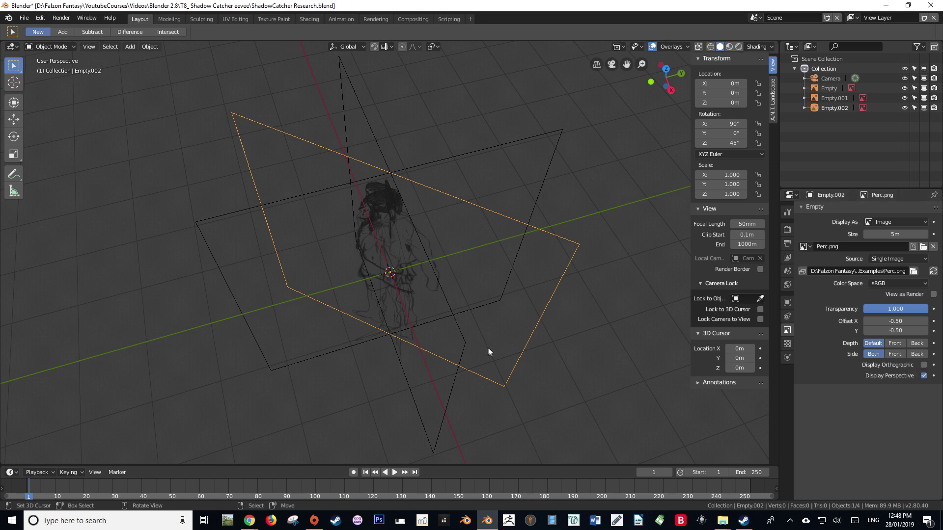
{"action": "middle_click_drag", "start_coordinate": [488, 351], "coordinate": [480, 326]}
{"action": "key", "text": "KP_1"}
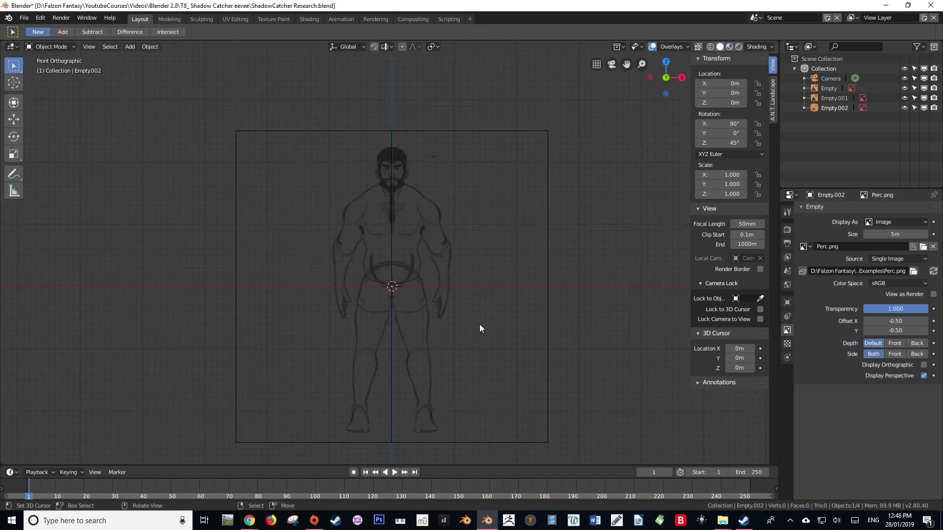
{"action": "left_click", "coordinate": [923, 365]}
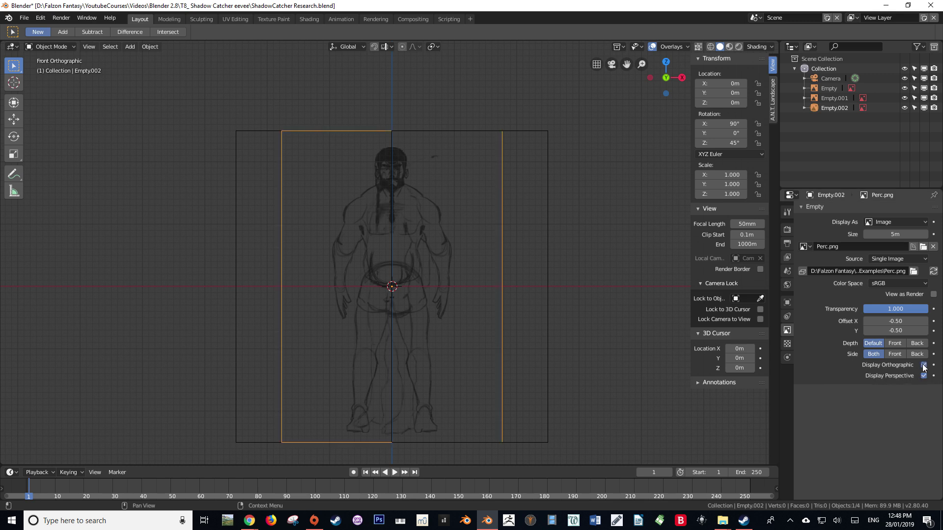
{"action": "left_click", "coordinate": [924, 365]}
{"action": "middle_click_drag", "start_coordinate": [561, 280], "coordinate": [411, 316]}
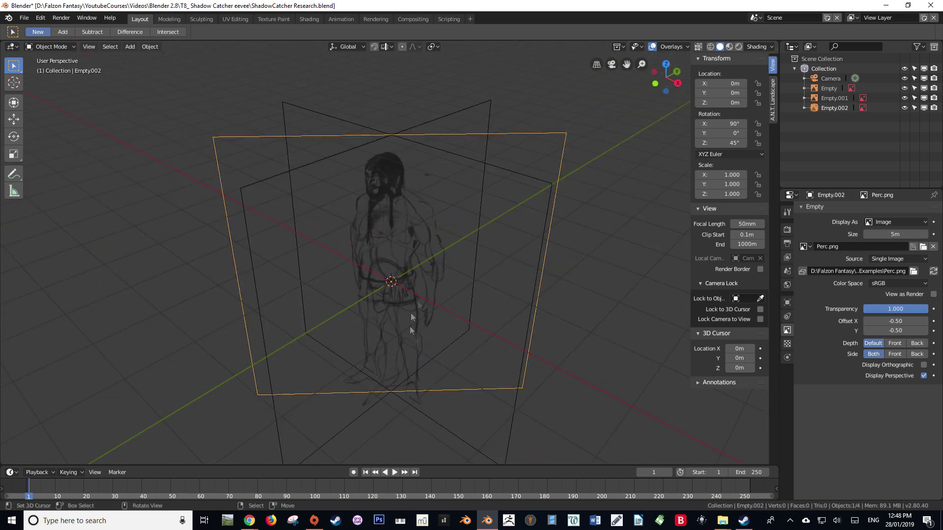
Turn off Display Perspective for the front drawing Front.png.
{"action": "middle_click_drag", "start_coordinate": [495, 303], "coordinate": [491, 273]}
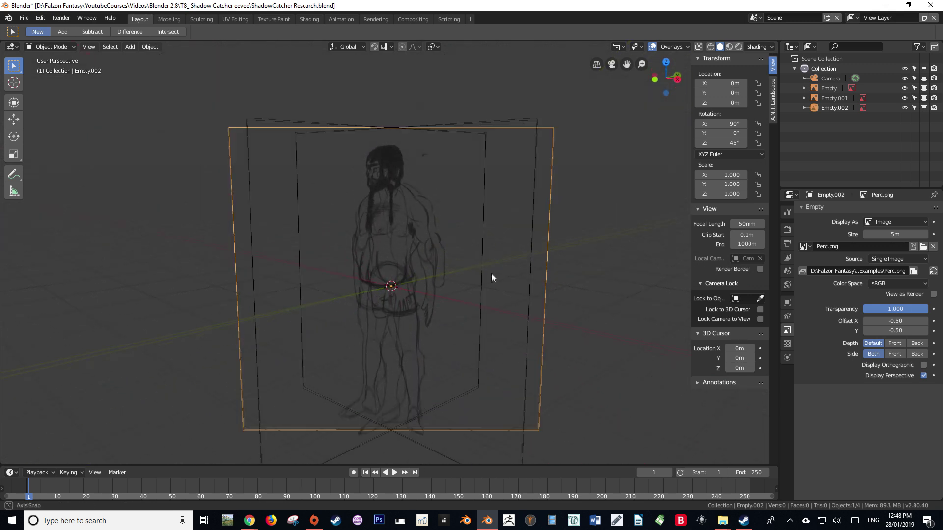
{"action": "left_click", "coordinate": [527, 116]}
{"action": "middle_click_drag", "start_coordinate": [525, 169], "coordinate": [525, 213]}
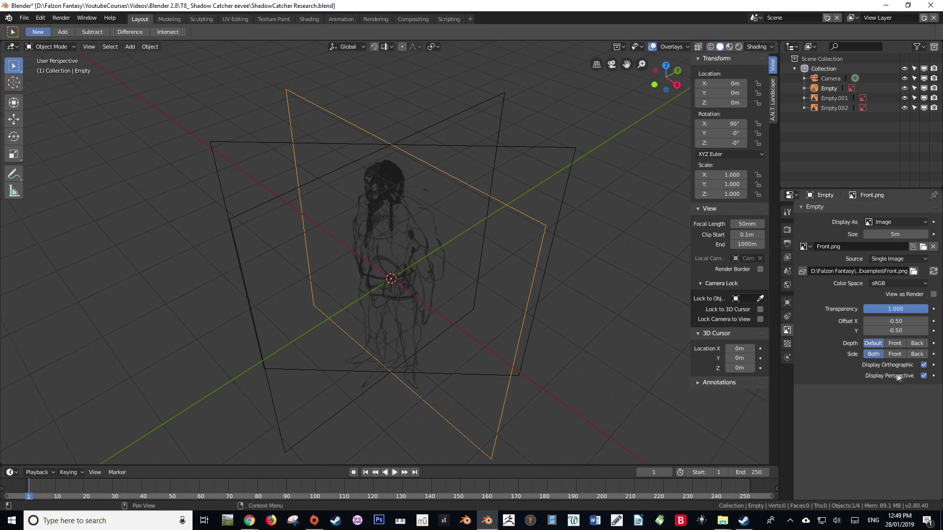
{"action": "left_click", "coordinate": [923, 376]}
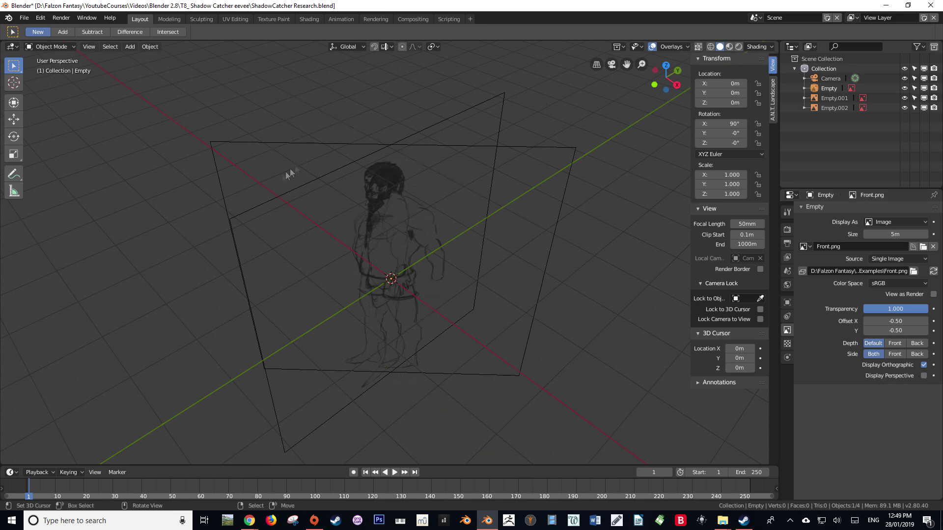
Turn off Display Perspective for the side drawing Side.png and check the references in perspective, front and right orthographic views.
{"action": "left_click", "coordinate": [273, 189]}
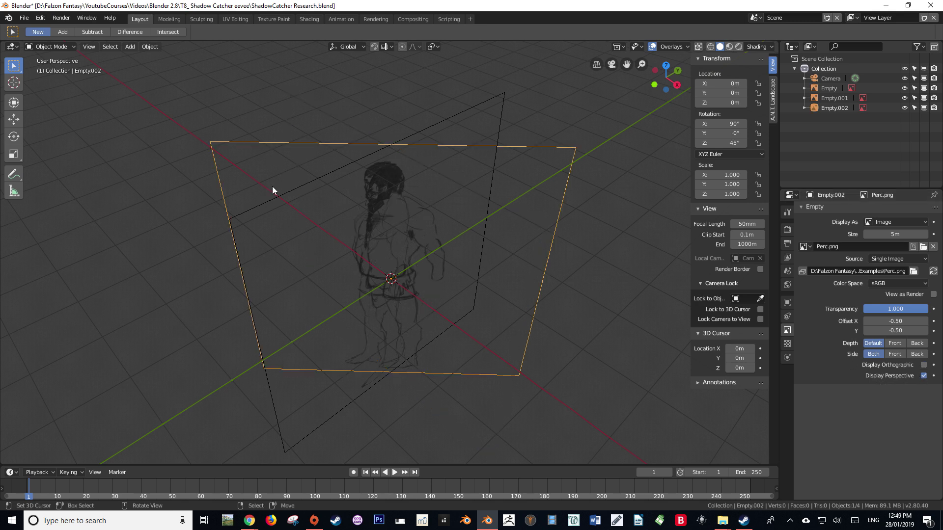
{"action": "left_click", "coordinate": [924, 376]}
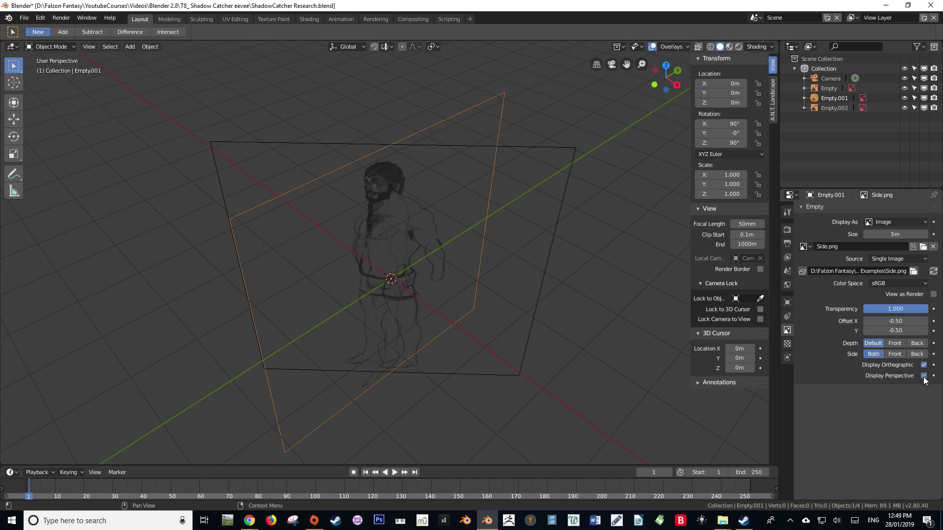
{"action": "middle_click_drag", "start_coordinate": [531, 354], "coordinate": [506, 297]}
{"action": "scroll", "coordinate": [506, 294], "scroll_direction": "down", "scroll_amount": 3}
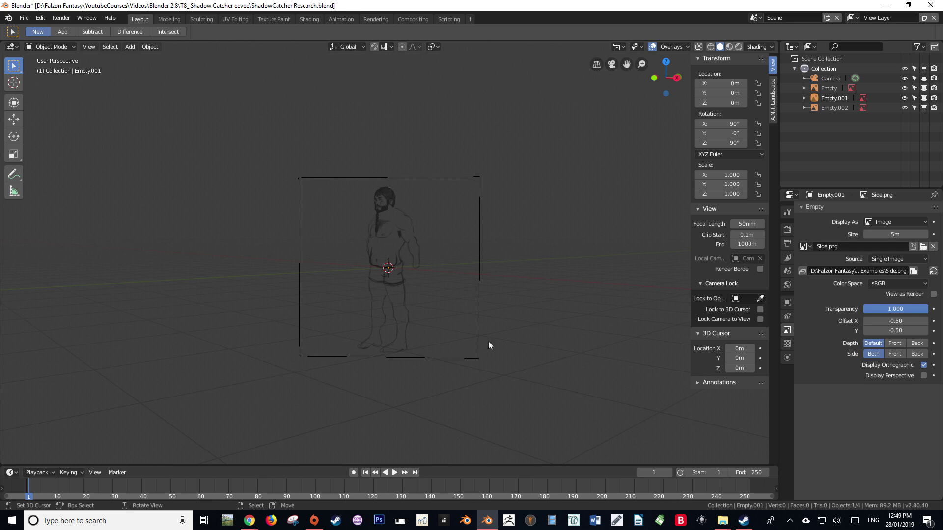
{"action": "middle_click_drag", "start_coordinate": [488, 345], "coordinate": [493, 322]}
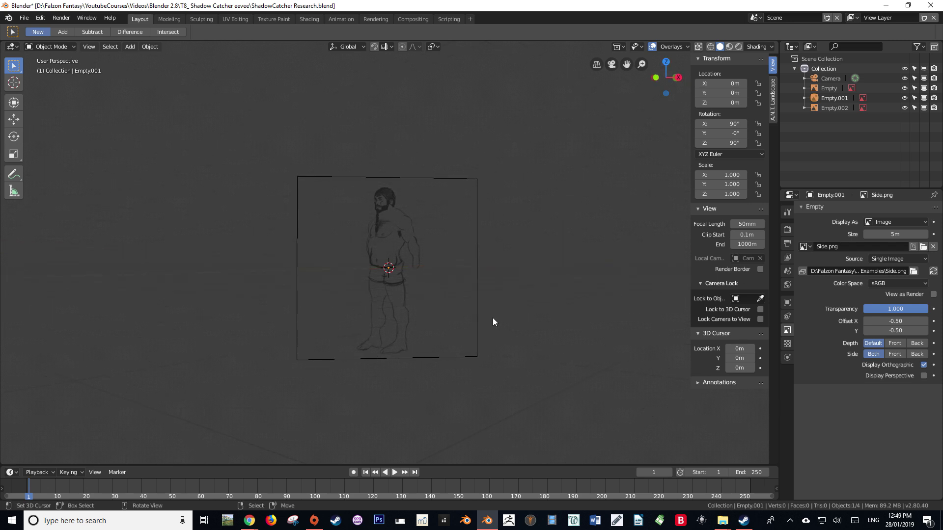
{"action": "key", "text": "KP_1"}
{"action": "key", "text": "KP_3"}
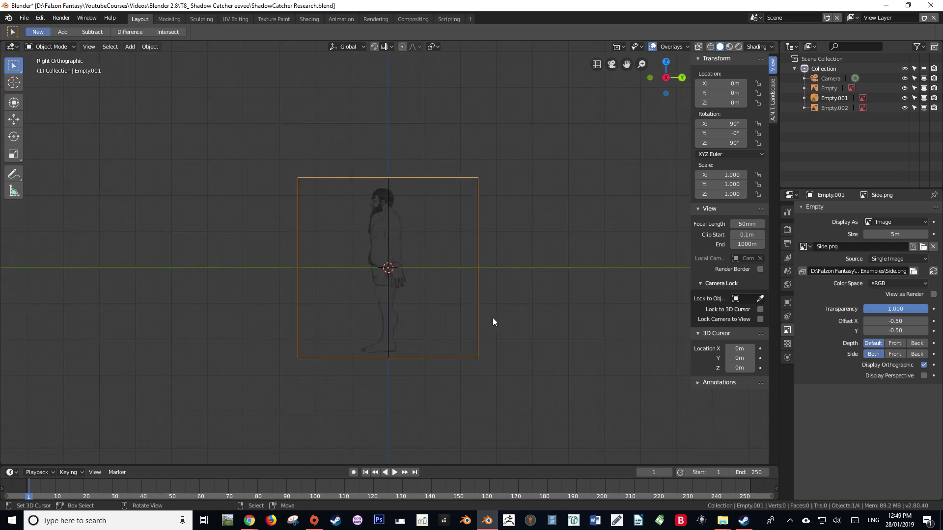
{"action": "key", "text": "KP_1"}
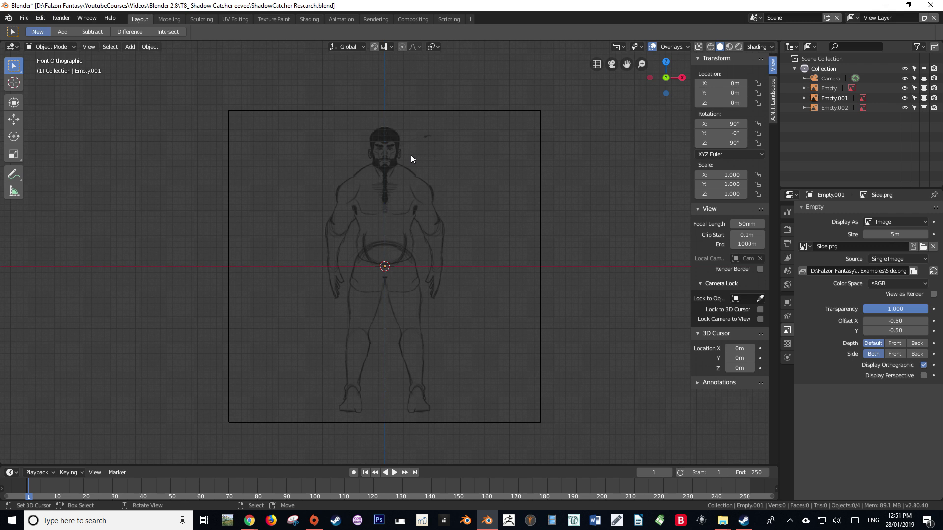
Add a cube at the origin in front view and scale it uniformly to about 0.495.
{"action": "key", "text": "shift+a"}
{"action": "mouse_move", "coordinate": [368, 124]}
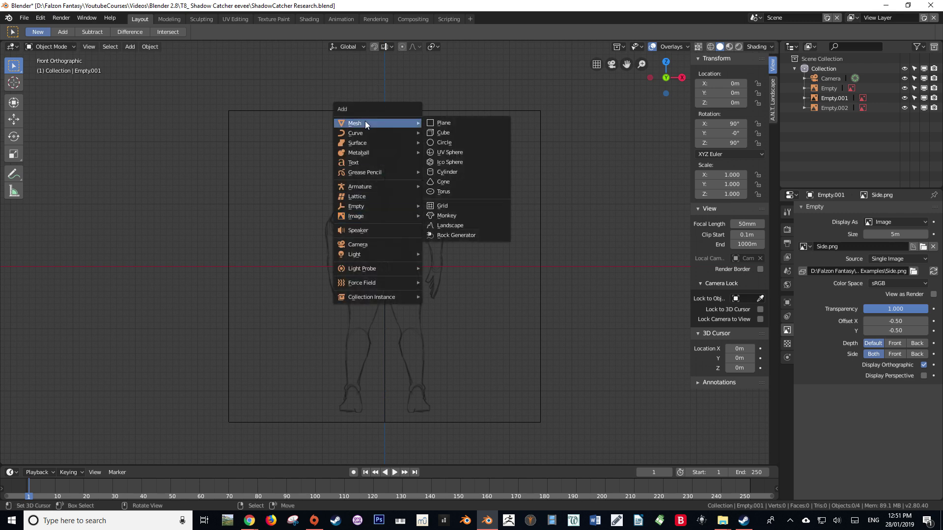
{"action": "left_click", "coordinate": [452, 132]}
{"action": "key", "text": "s"}
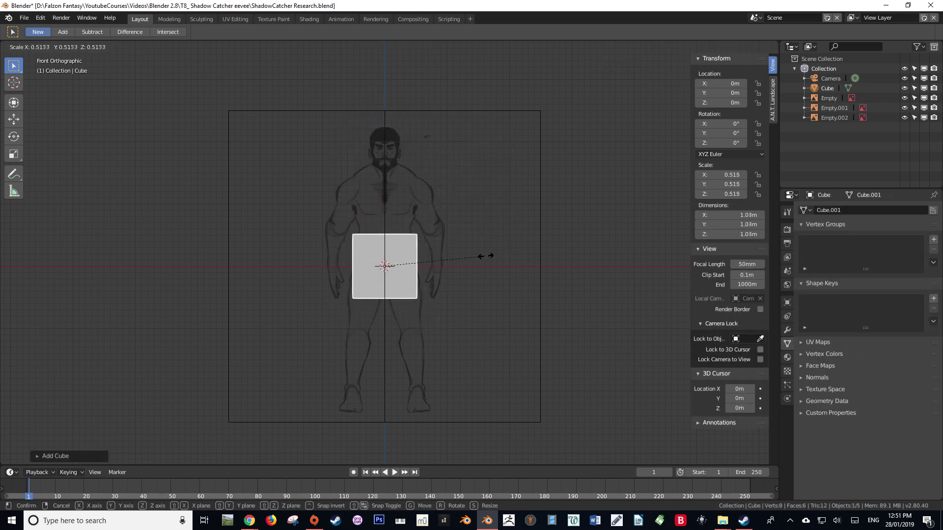
{"action": "left_click", "coordinate": [475, 256]}
{"action": "key", "text": "s"}
{"action": "key", "text": "Escape"}
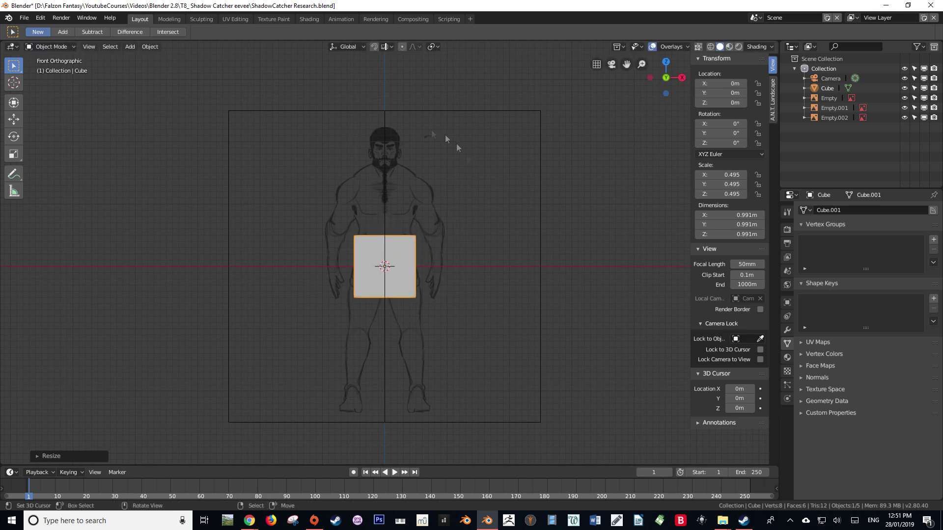
Set the front drawing's depth to Front and check how it overlays the cube.
{"action": "left_click", "coordinate": [438, 192]}
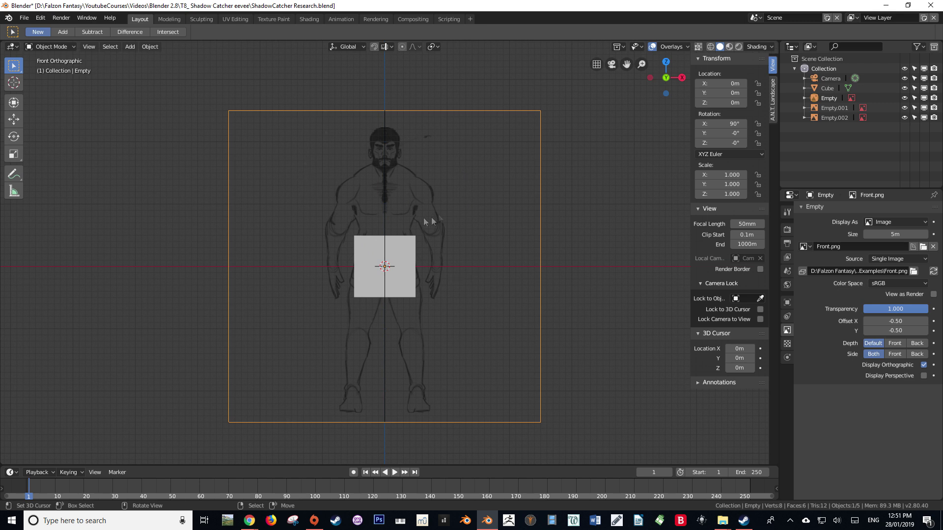
{"action": "left_click", "coordinate": [894, 343]}
{"action": "scroll", "coordinate": [403, 282], "scroll_direction": "up", "scroll_amount": 5}
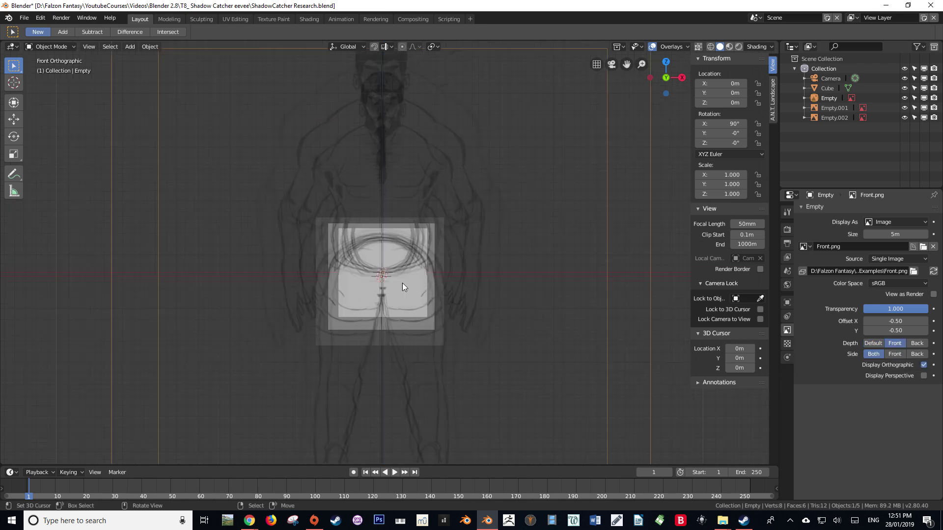
{"action": "key", "text": "g"}
{"action": "key", "text": "Escape"}
{"action": "left_click", "coordinate": [418, 253]}
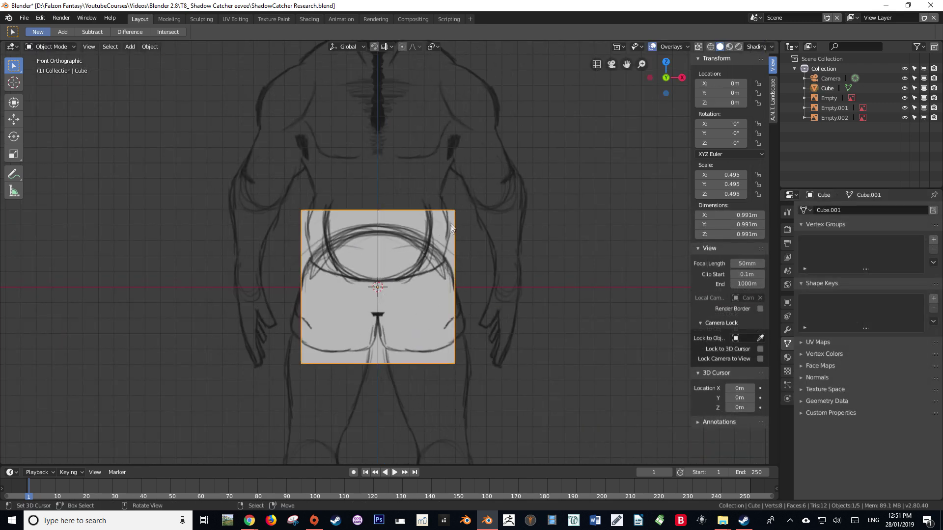
{"action": "key", "text": "g"}
{"action": "key", "text": "Escape"}
{"action": "middle_click_drag", "start_coordinate": [442, 245], "coordinate": [396, 305]}
{"action": "key", "text": "KP_1"}
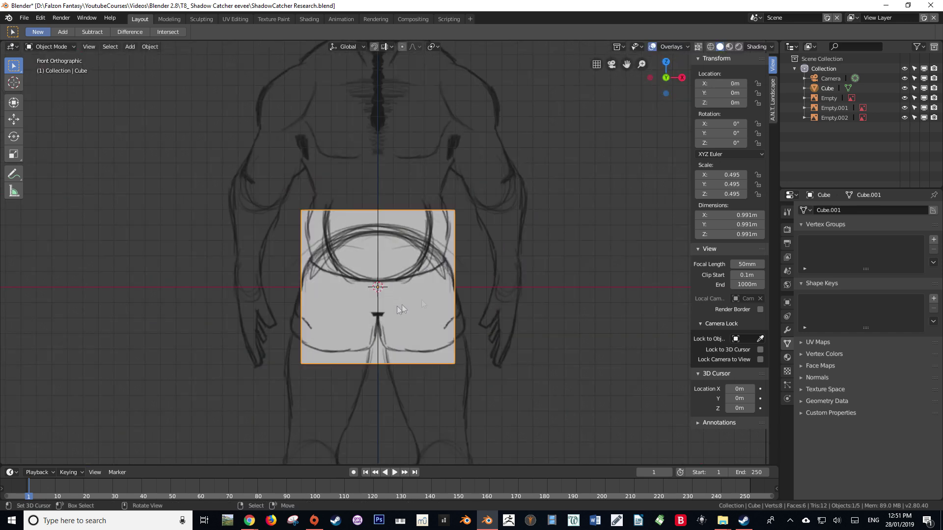
Set the front drawing's transparency to 0.5.
{"action": "left_click", "coordinate": [430, 211]}
{"action": "left_click_drag", "start_coordinate": [879, 308], "coordinate": [887, 309]}
{"action": "left_click", "coordinate": [891, 308]}
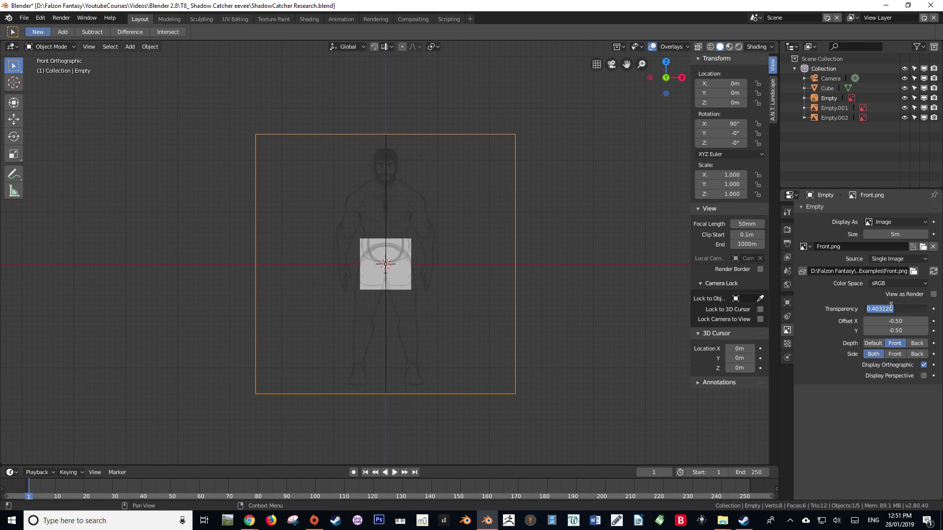
{"action": "type", "text": "0.5"}
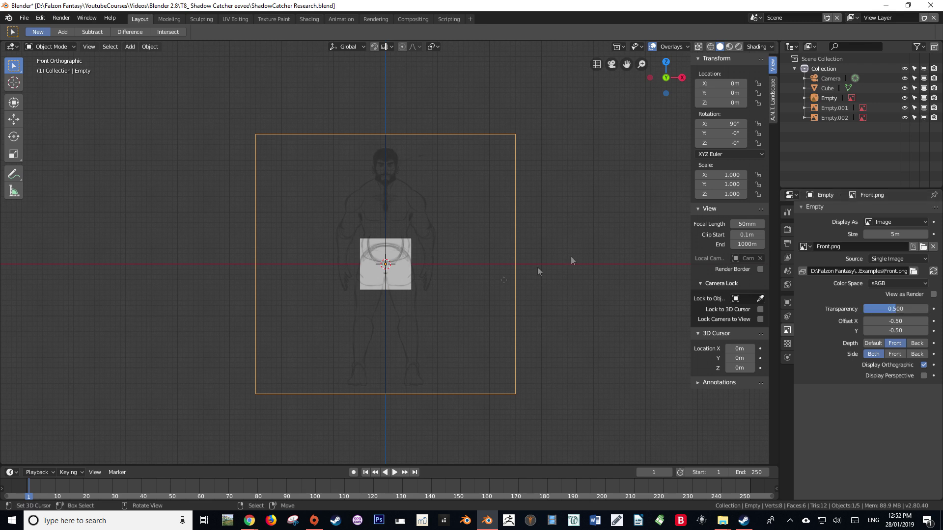
Set the three-quarter drawing Perc.png to Front depth with a transparency of 0.5.
{"action": "scroll", "coordinate": [571, 256], "scroll_direction": "up", "scroll_amount": 5}
{"action": "middle_click_drag", "start_coordinate": [518, 244], "coordinate": [482, 270]}
{"action": "scroll", "coordinate": [486, 263], "scroll_direction": "down", "scroll_amount": 3}
{"action": "scroll", "coordinate": [491, 255], "scroll_direction": "down", "scroll_amount": 4}
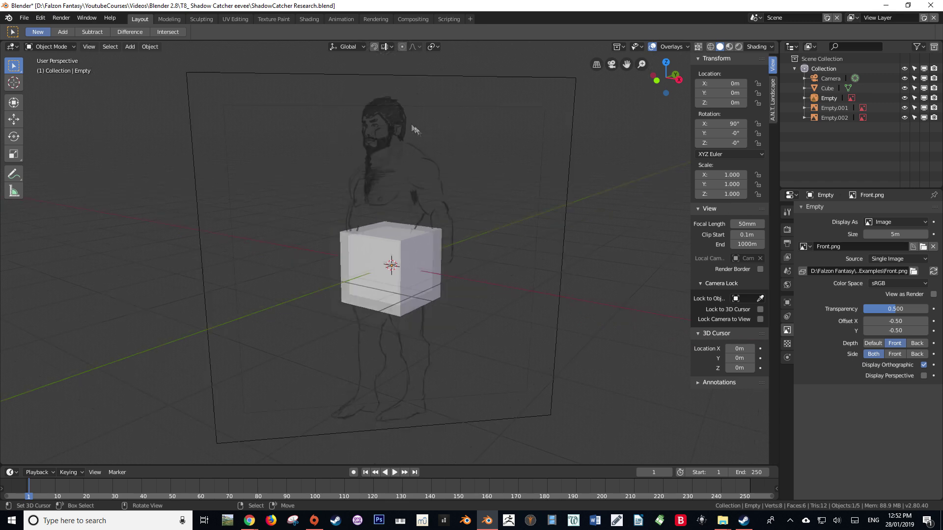
{"action": "left_click", "coordinate": [421, 142]}
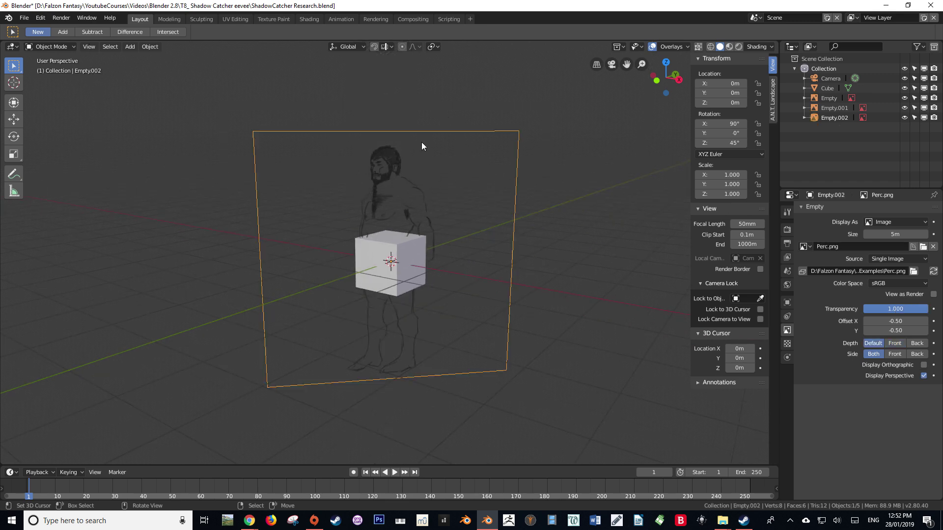
{"action": "left_click", "coordinate": [895, 343]}
{"action": "left_click", "coordinate": [895, 309]}
{"action": "type", "text": "0"}
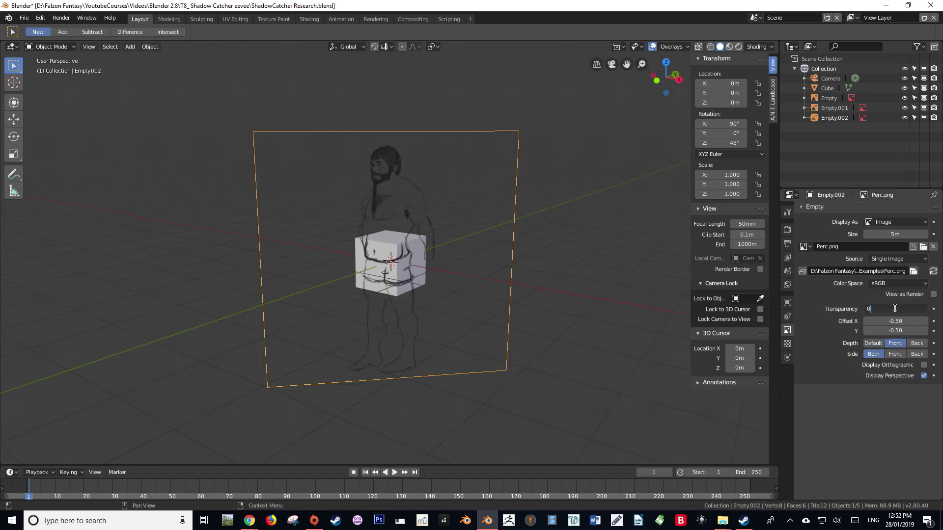
{"action": "type", "text": ".5"}
{"action": "key", "text": "Return"}
Set the side drawing Side.png to Front depth with a transparency of 0.5 in right view.
{"action": "key", "text": "KP_3"}
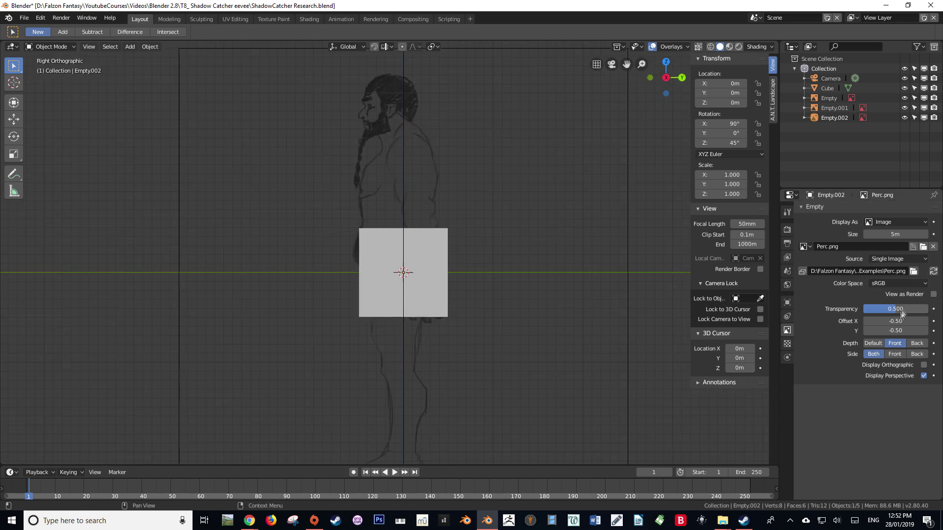
{"action": "scroll", "coordinate": [600, 177], "scroll_direction": "down", "scroll_amount": 3}
{"action": "left_click", "coordinate": [524, 177]}
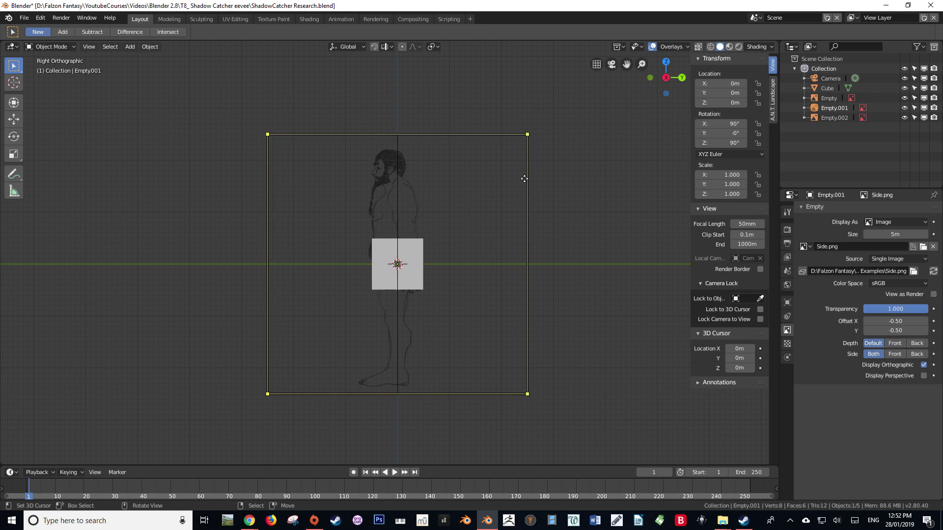
{"action": "left_click", "coordinate": [894, 343]}
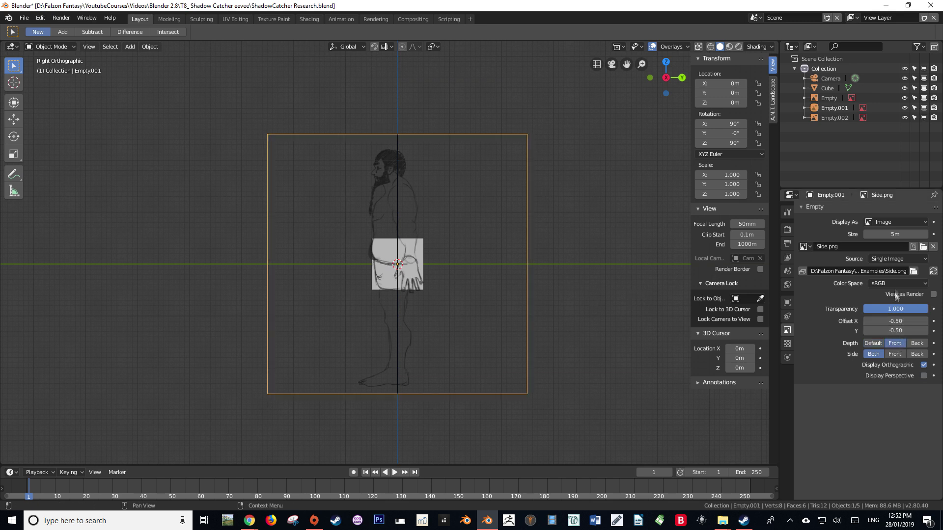
{"action": "left_click", "coordinate": [890, 310]}
{"action": "type", "text": "0.5"}
{"action": "key", "text": "Return"}
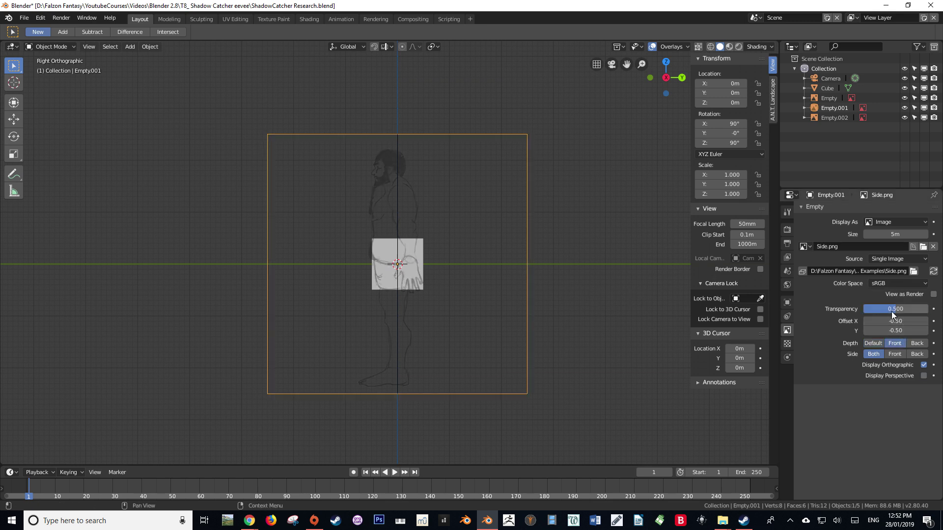
{"action": "scroll", "coordinate": [409, 284], "scroll_direction": "up", "scroll_amount": 5}
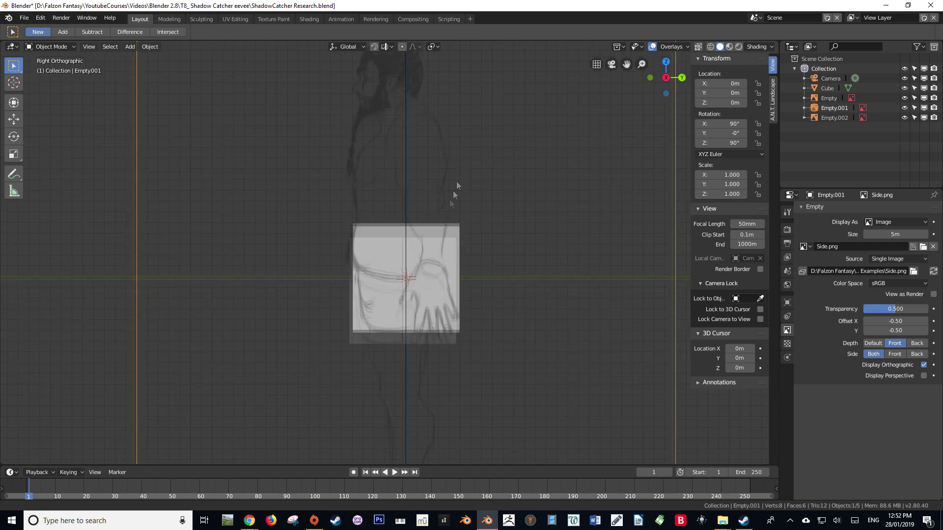
{"action": "scroll", "coordinate": [456, 182], "scroll_direction": "down", "scroll_amount": 4}
Rename the front drawing's object as Front.
{"action": "key", "text": "KP_1"}
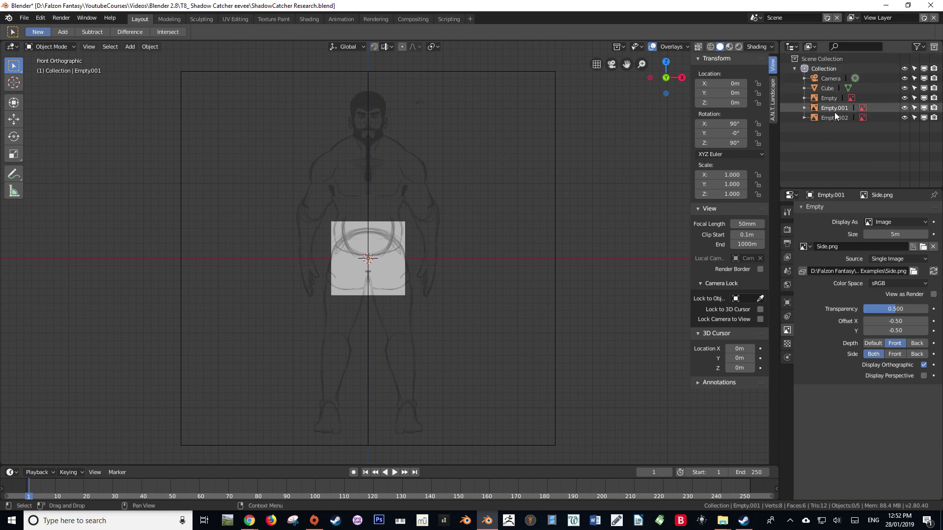
{"action": "left_click", "coordinate": [827, 99]}
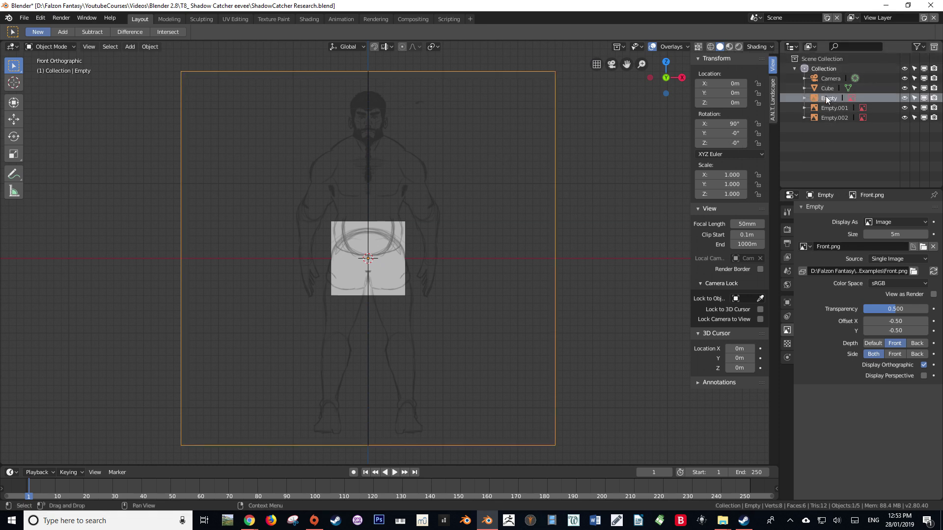
{"action": "double_click", "coordinate": [828, 99]}
{"action": "type", "text": "Front"}
{"action": "key", "text": "Return"}
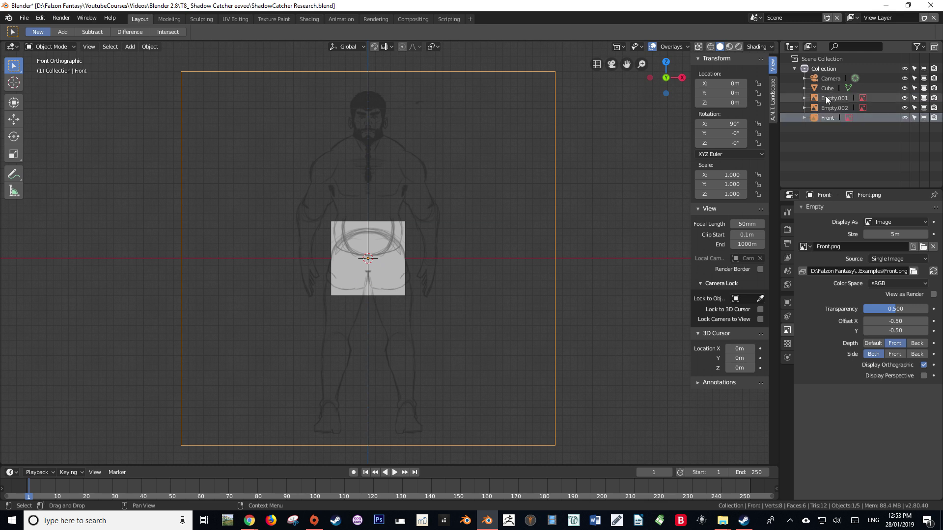
Rename the side drawing's object as Side and the three-quarter drawing's object as Perc.
{"action": "left_click", "coordinate": [832, 99]}
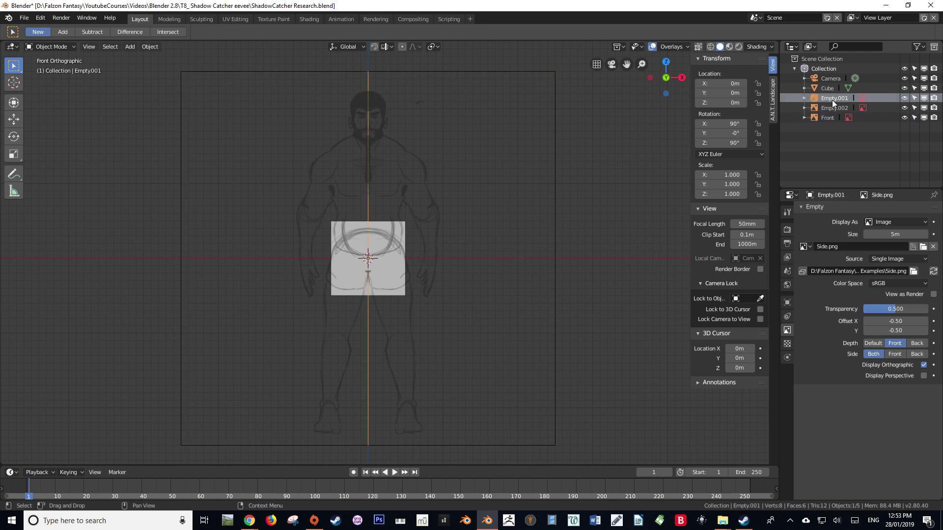
{"action": "double_click", "coordinate": [832, 99]}
{"action": "type", "text": "Side"}
{"action": "key", "text": "Return"}
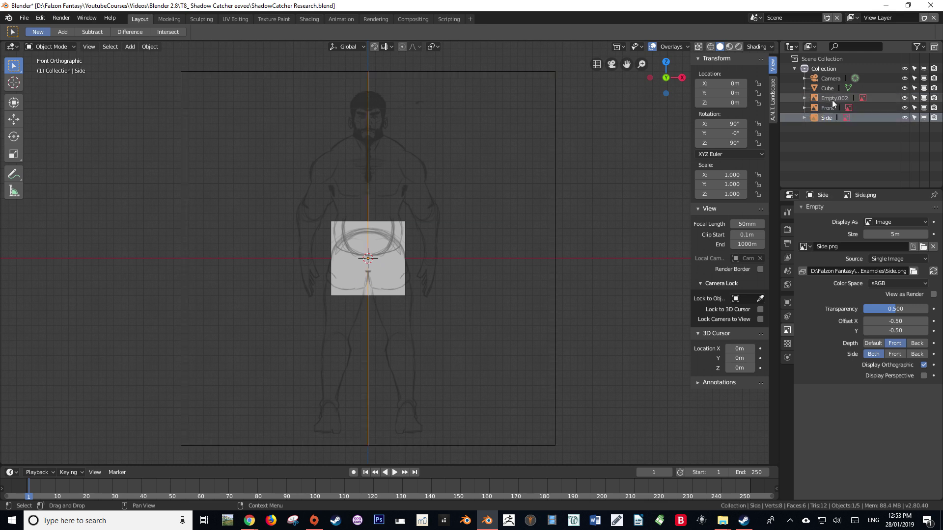
{"action": "double_click", "coordinate": [833, 100]}
{"action": "type", "text": "Perc"}
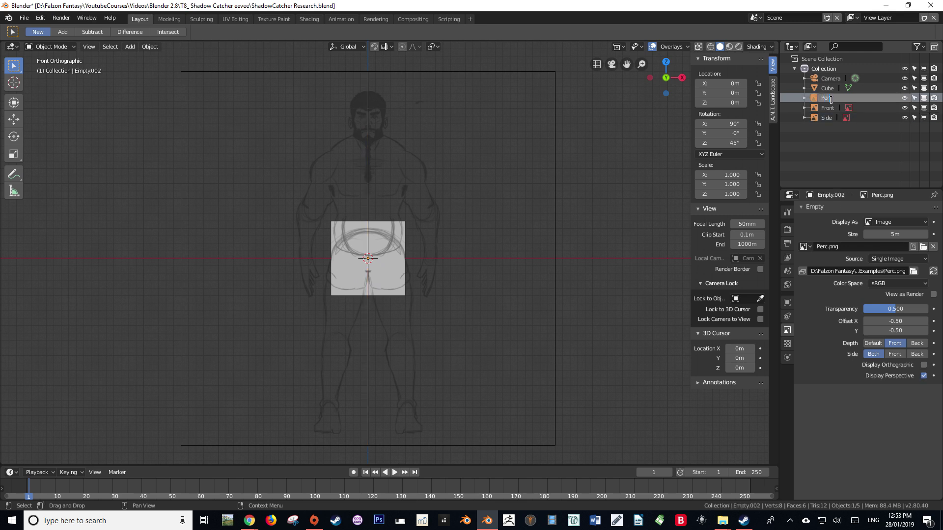
{"action": "key", "text": "Return"}
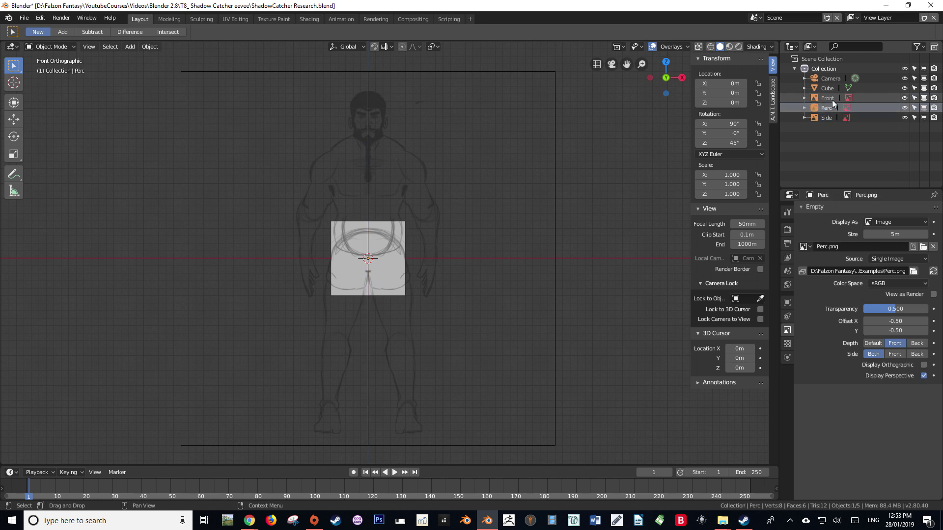
Create a new collection named Ref and move the Front, Perc and Side reference images into it.
{"action": "right_click", "coordinate": [819, 150]}
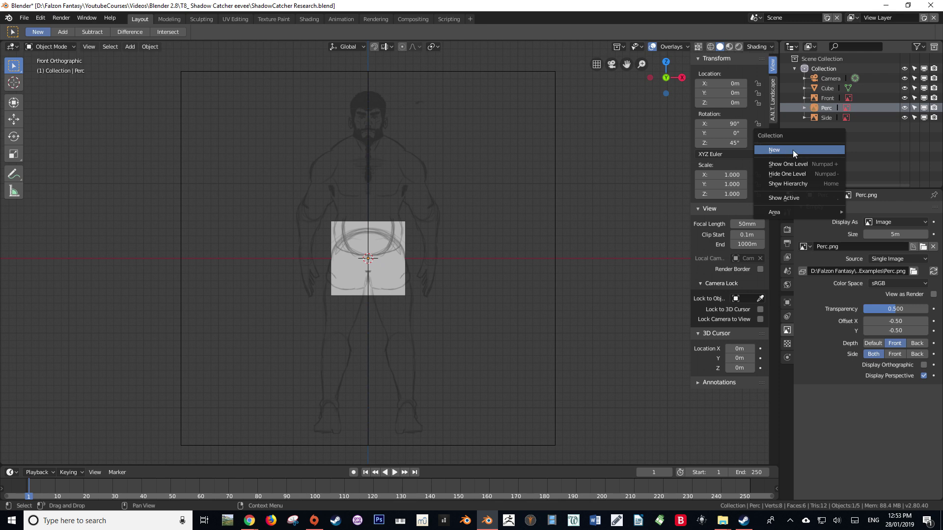
{"action": "left_click", "coordinate": [794, 150]}
{"action": "double_click", "coordinate": [823, 126]}
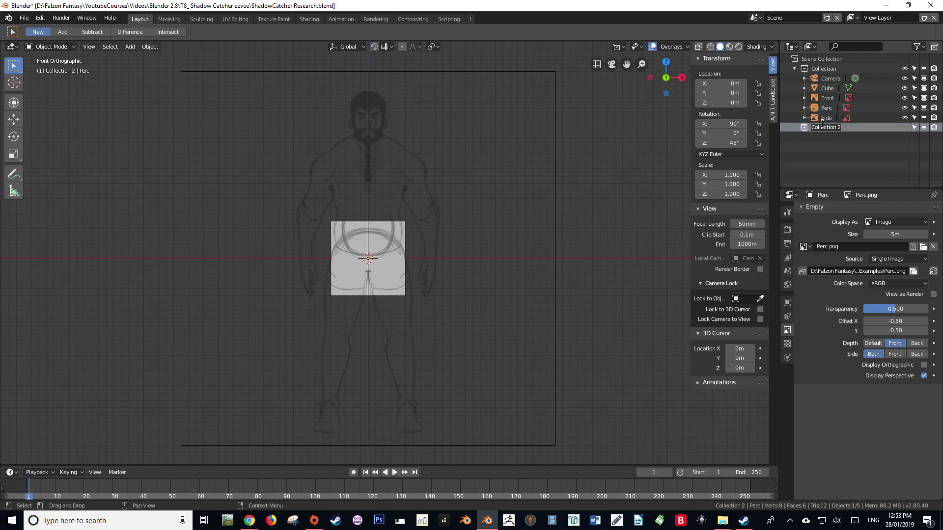
{"action": "type", "text": "Ref"}
{"action": "key", "text": "Return"}
{"action": "left_click_drag", "start_coordinate": [826, 97], "coordinate": [820, 133]}
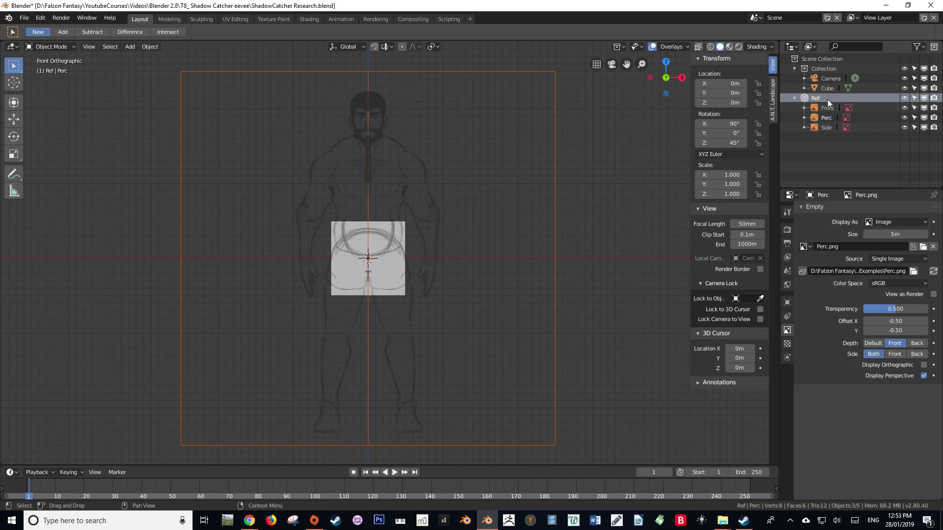
Collapse the Ref collection, toggle its visibility off and back on, and view the references over the cube in perspective.
{"action": "left_click", "coordinate": [795, 99]}
{"action": "left_click", "coordinate": [906, 97]}
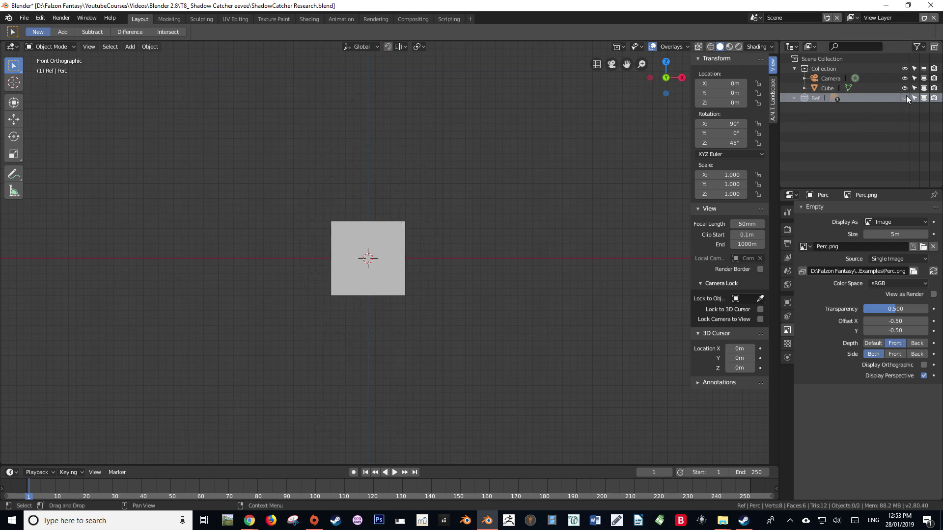
{"action": "left_click", "coordinate": [907, 96]}
{"action": "left_click", "coordinate": [514, 234]}
{"action": "middle_click_drag", "start_coordinate": [513, 235], "coordinate": [604, 226]}
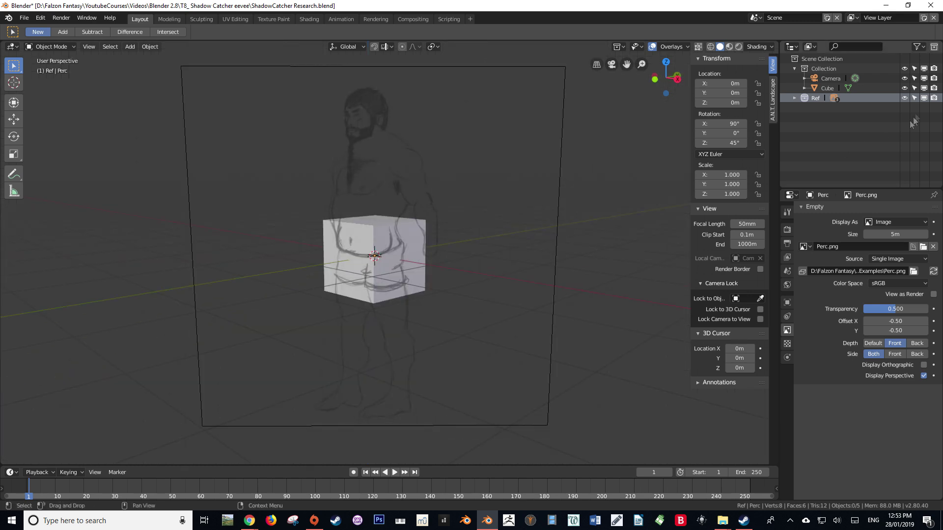
Toggle the Ref collection's visibility off and on repeatedly to check the cube without the reference images, leaving the references shown.
{"action": "left_click", "coordinate": [905, 99]}
{"action": "left_click", "coordinate": [905, 98]}
{"action": "left_click", "coordinate": [905, 98]}
{"action": "left_click", "coordinate": [905, 99]}
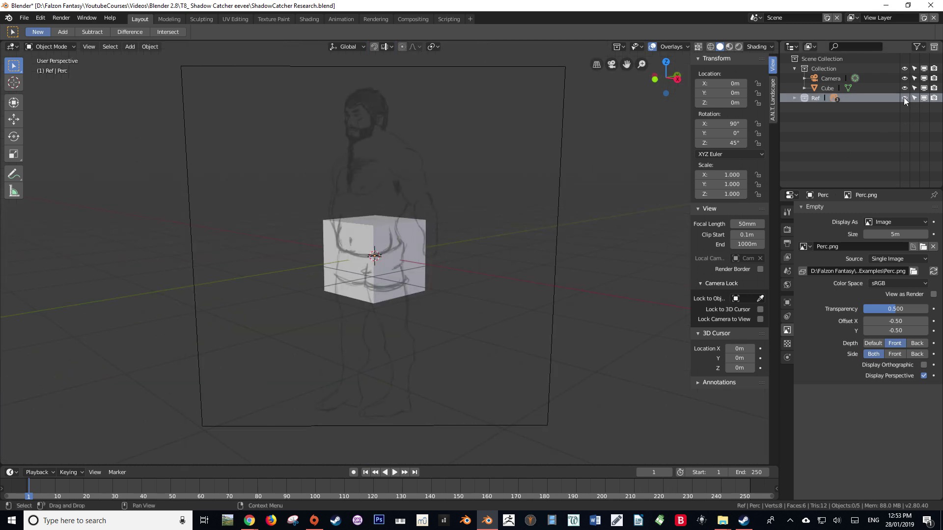
{"action": "left_click", "coordinate": [905, 99]}
{"action": "middle_click_drag", "start_coordinate": [476, 255], "coordinate": [432, 245]}
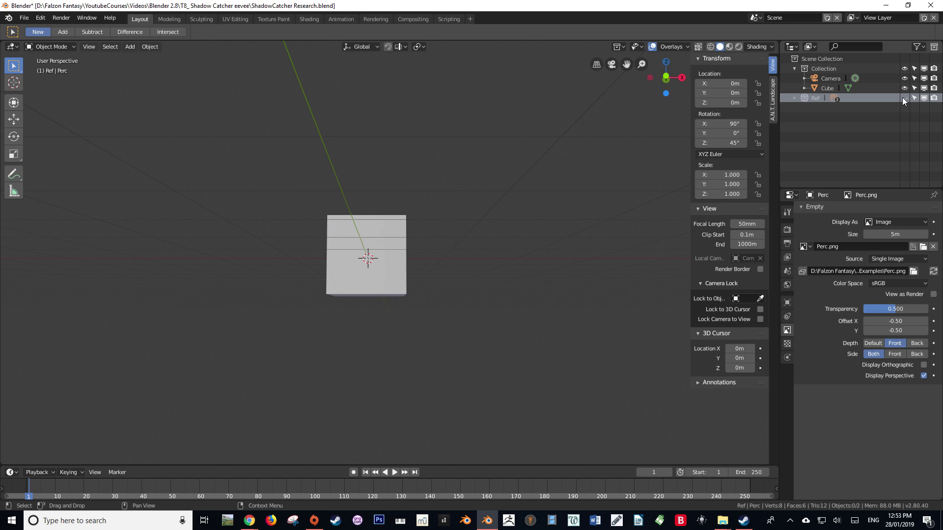
{"action": "left_click", "coordinate": [905, 98]}
Examine the front and side reference drawings against the cube in the front and side orthographic views and in perspective.
{"action": "middle_click_drag", "start_coordinate": [575, 178], "coordinate": [467, 203]}
{"action": "key", "text": "KP_1"}
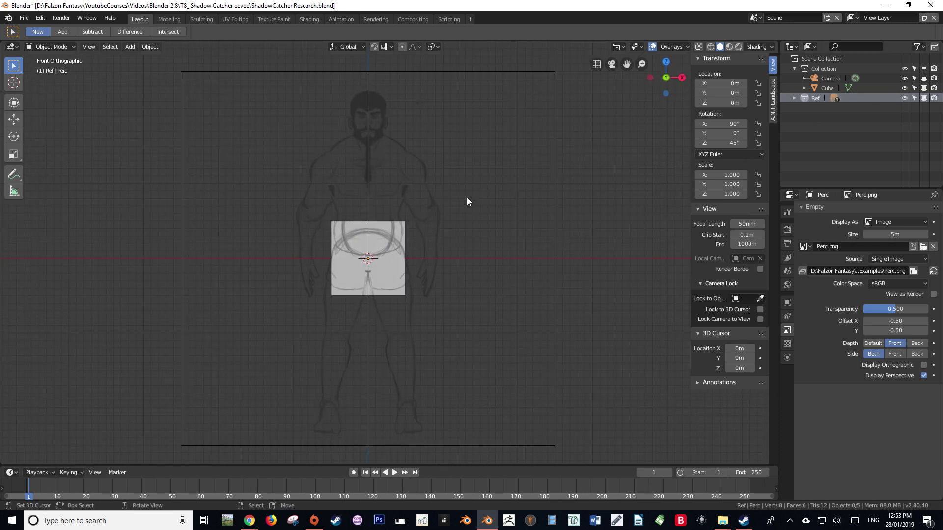
{"action": "scroll", "coordinate": [466, 201], "scroll_direction": "up", "scroll_amount": 3}
{"action": "middle_click_drag", "start_coordinate": [460, 160], "coordinate": [464, 211], "text": "shift"}
{"action": "scroll", "coordinate": [462, 215], "scroll_direction": "down", "scroll_amount": 4}
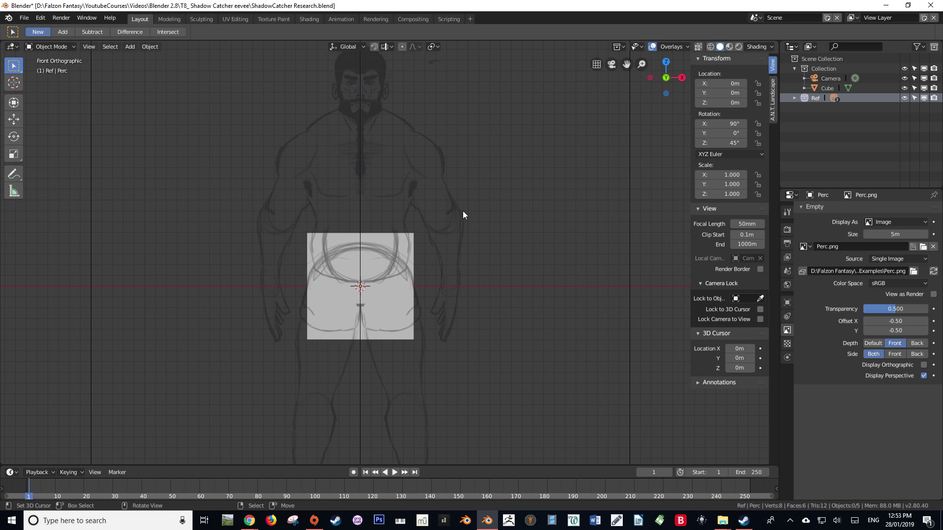
{"action": "scroll", "coordinate": [463, 212], "scroll_direction": "down", "scroll_amount": 3}
{"action": "middle_click_drag", "start_coordinate": [462, 211], "coordinate": [334, 214]}
{"action": "key", "text": "KP_1"}
{"action": "key", "text": "KP_3"}
{"action": "key", "text": "KP_1"}
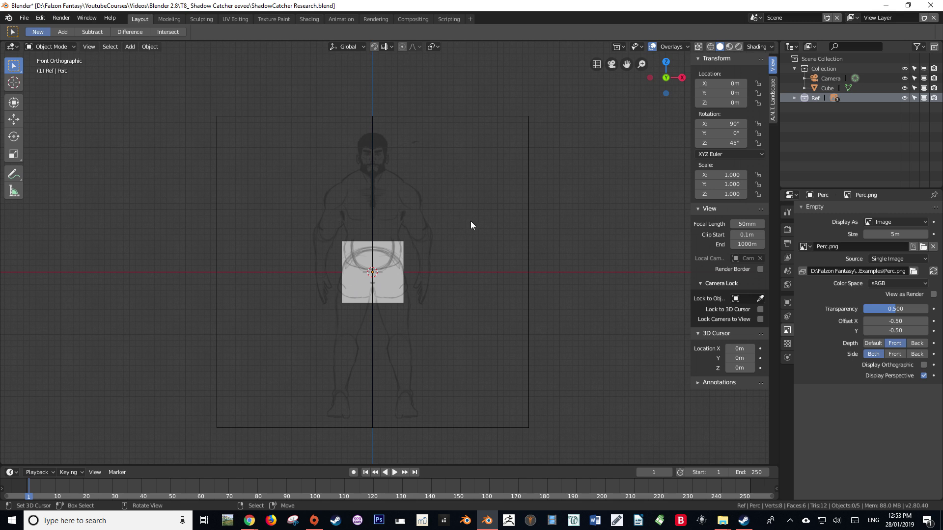
{"action": "middle_click_drag", "start_coordinate": [470, 221], "coordinate": [428, 235]}
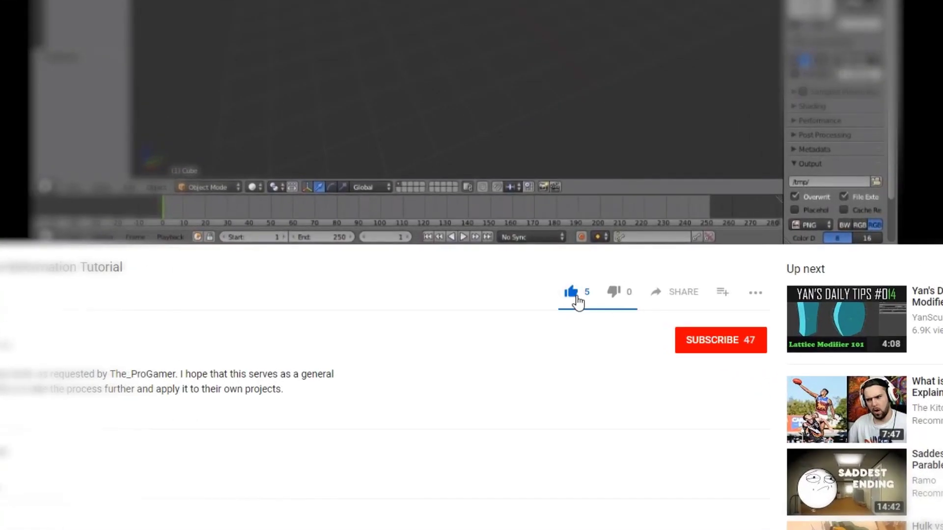
{"action": "left_click", "coordinate": [712, 342]}
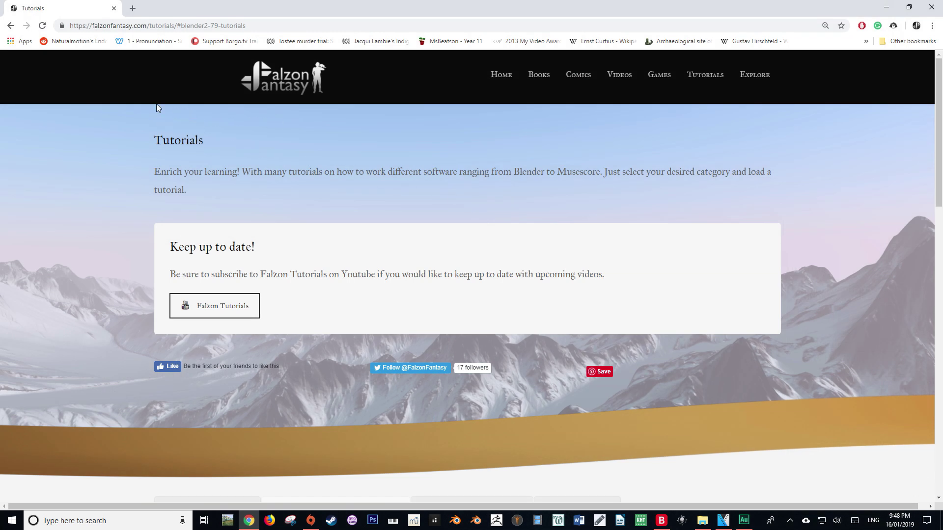
On the Falzon Fantasy tutorials page in the browser, look through the Blender 2.79, WorldMachine and Music categories and show the Blender 2.8 tutorials.
{"action": "scroll", "coordinate": [156, 104], "scroll_direction": "down", "scroll_amount": 2}
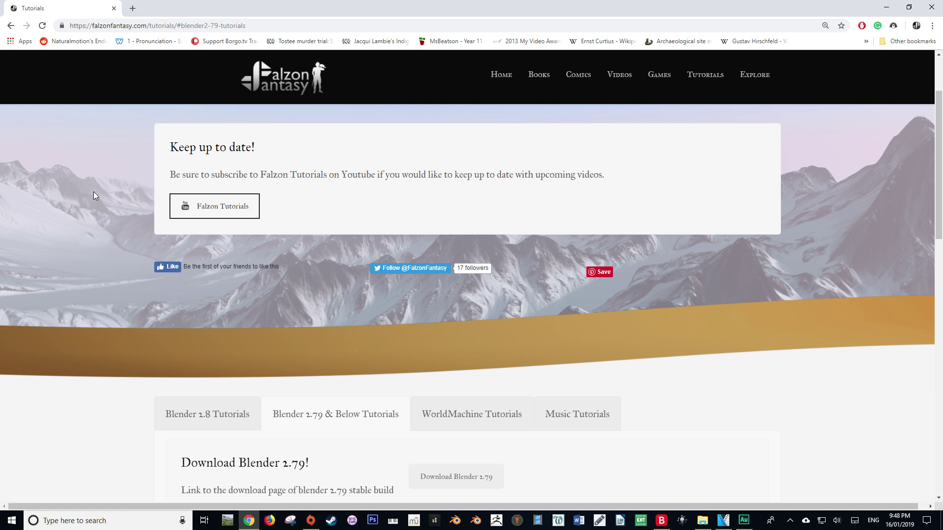
{"action": "scroll", "coordinate": [93, 192], "scroll_direction": "down", "scroll_amount": 3}
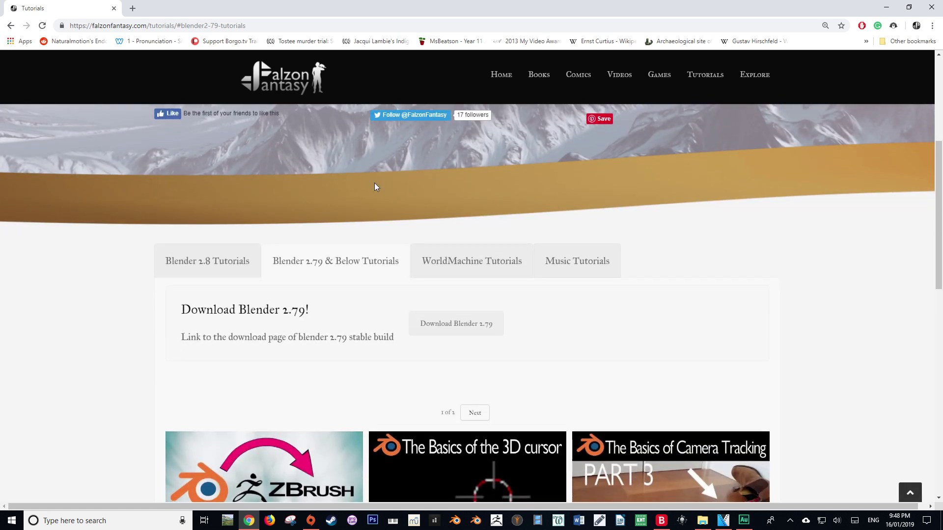
{"action": "scroll", "coordinate": [375, 183], "scroll_direction": "down", "scroll_amount": 1}
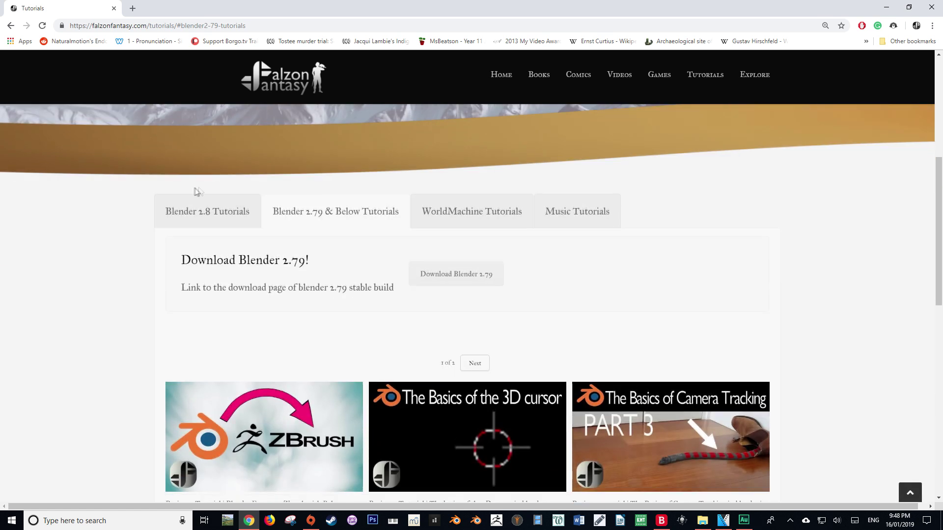
{"action": "left_click", "coordinate": [182, 215]}
{"action": "left_click", "coordinate": [314, 212]}
{"action": "left_click", "coordinate": [452, 212]}
{"action": "left_click", "coordinate": [570, 214]}
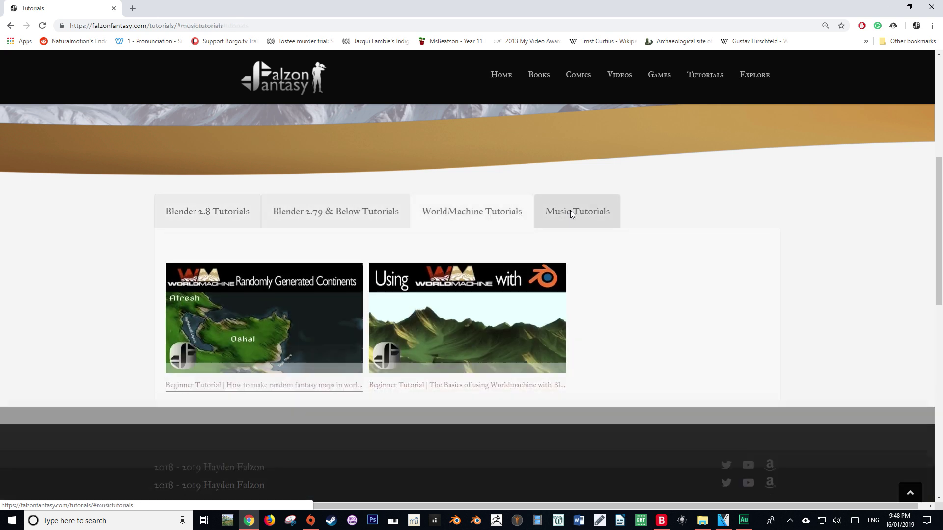
{"action": "left_click", "coordinate": [457, 217]}
{"action": "left_click", "coordinate": [369, 216]}
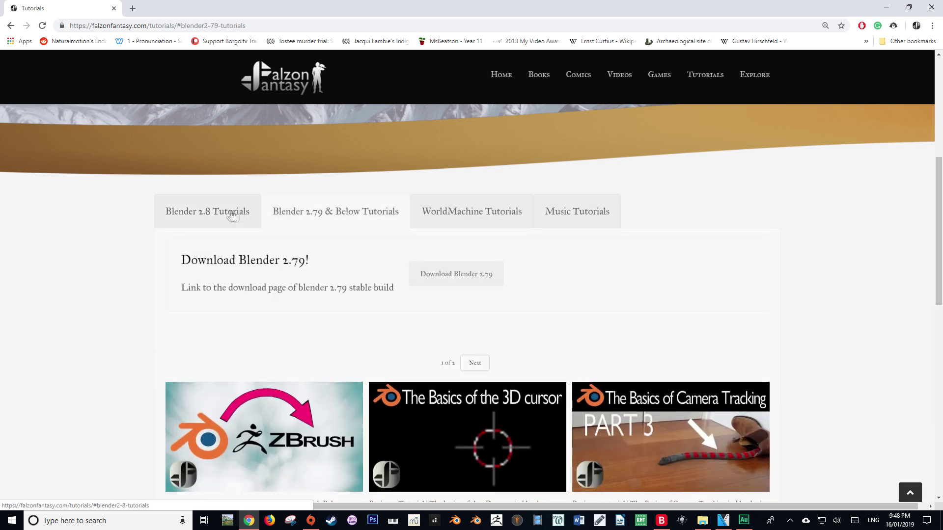
{"action": "left_click", "coordinate": [231, 215]}
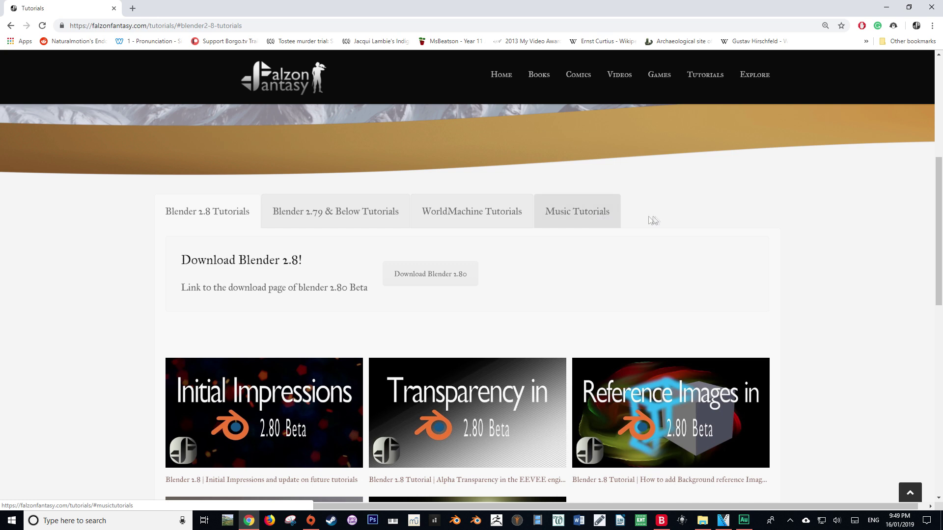
Open the video preview of the Alpha Transparency in the EEVEE engine tutorial and close it again.
{"action": "scroll", "coordinate": [350, 237], "scroll_direction": "down", "scroll_amount": 3}
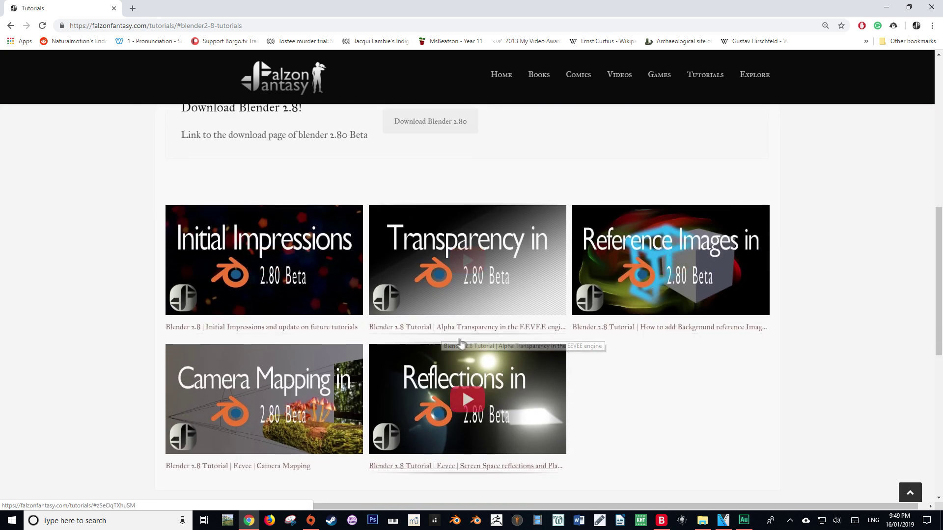
{"action": "left_click", "coordinate": [467, 270]}
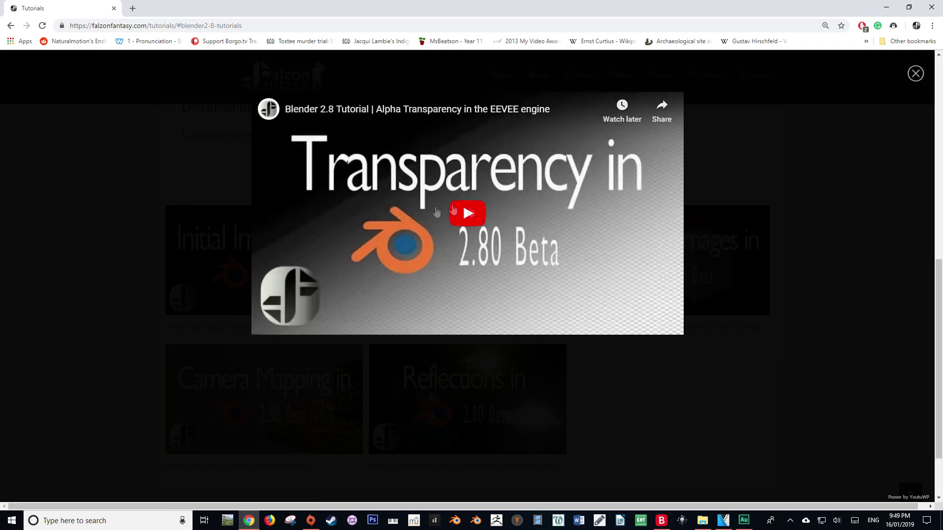
{"action": "left_click", "coordinate": [915, 73]}
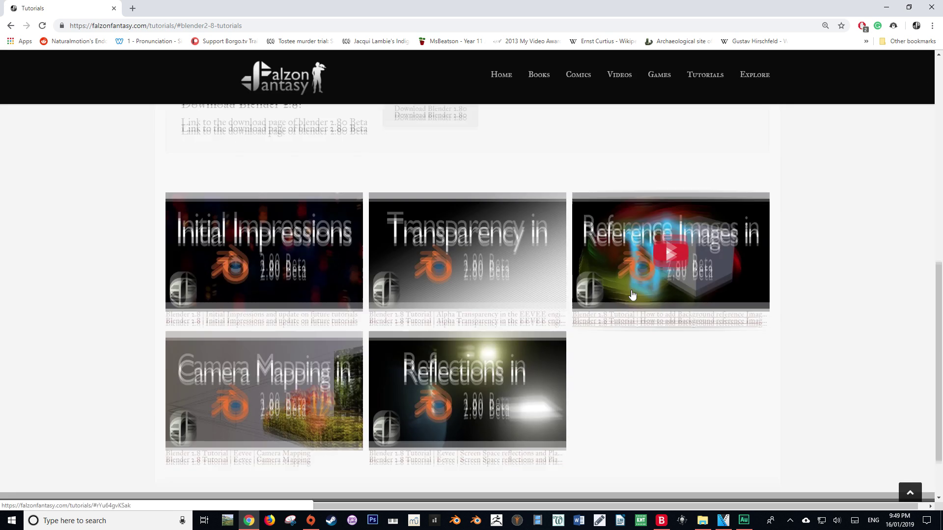